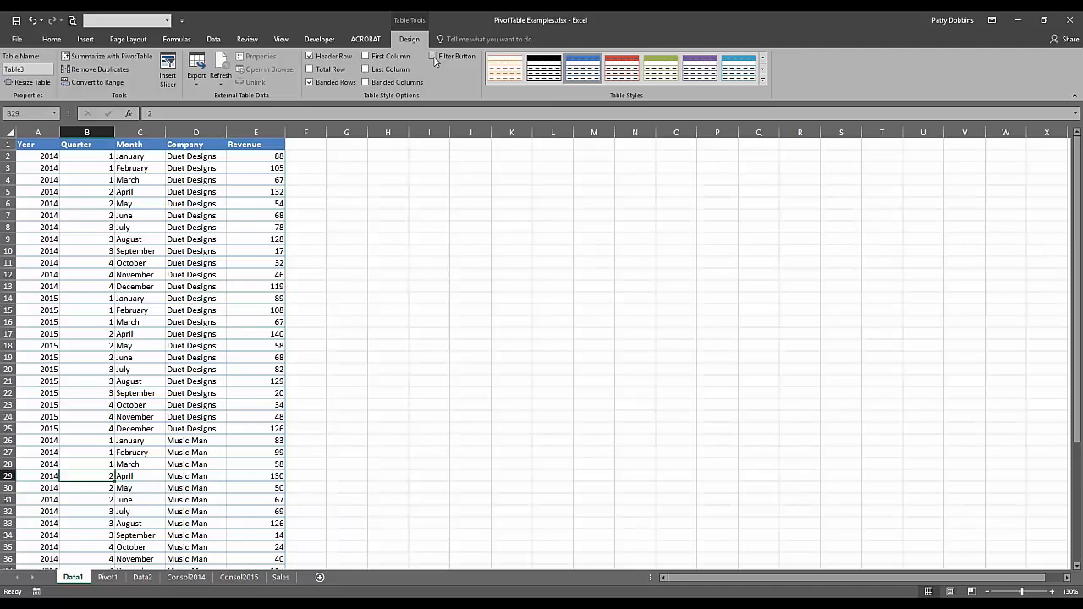
Turn on the table's filter buttons and filter the Company column to show only Duet Designs.
click(434, 56)
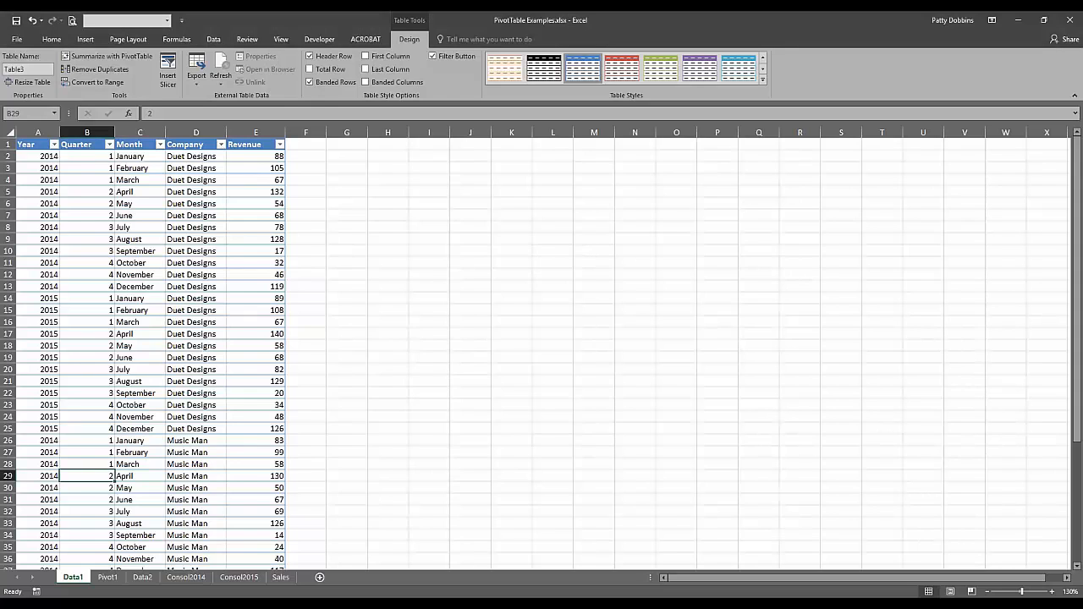
click(221, 144)
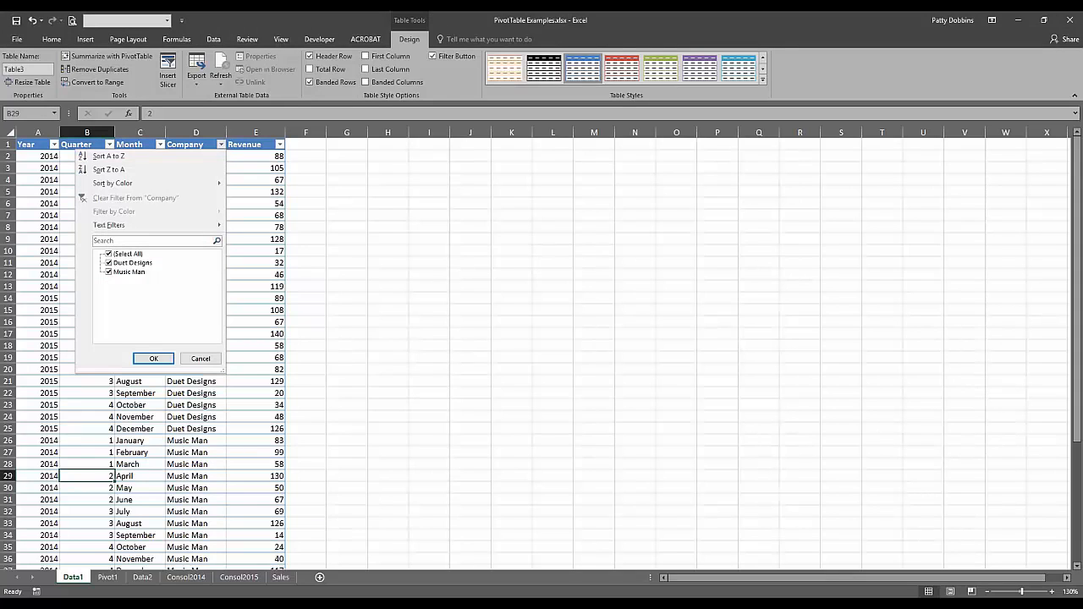
click(108, 255)
click(108, 255)
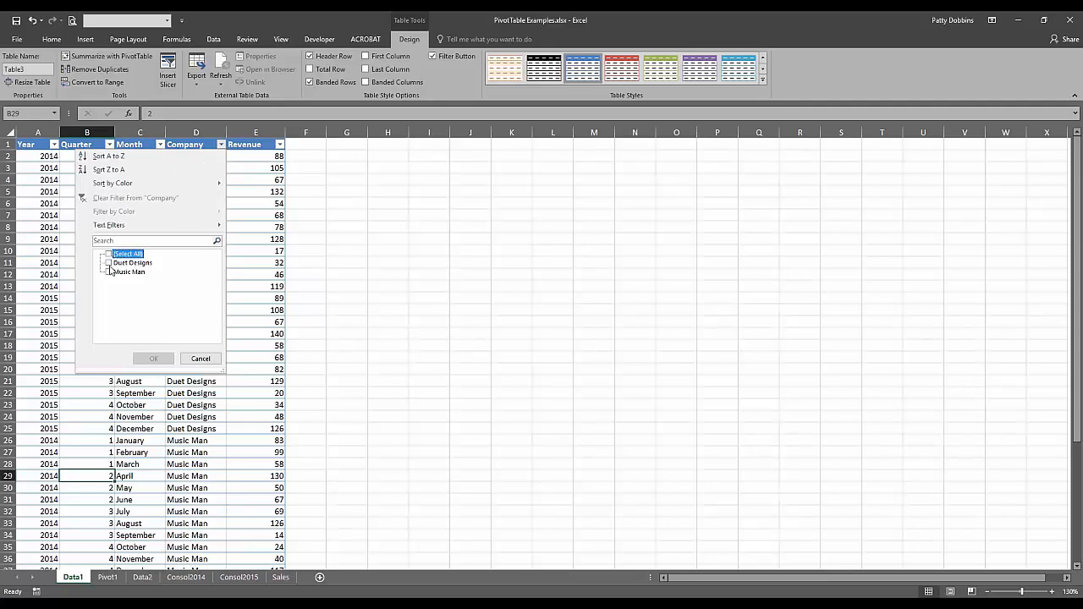
click(109, 264)
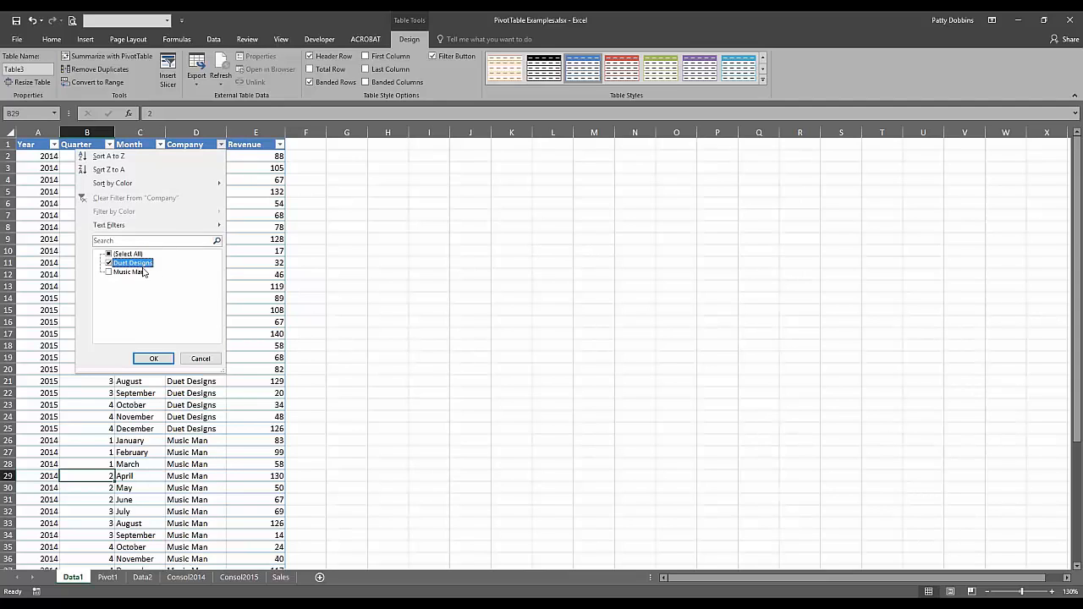
click(153, 359)
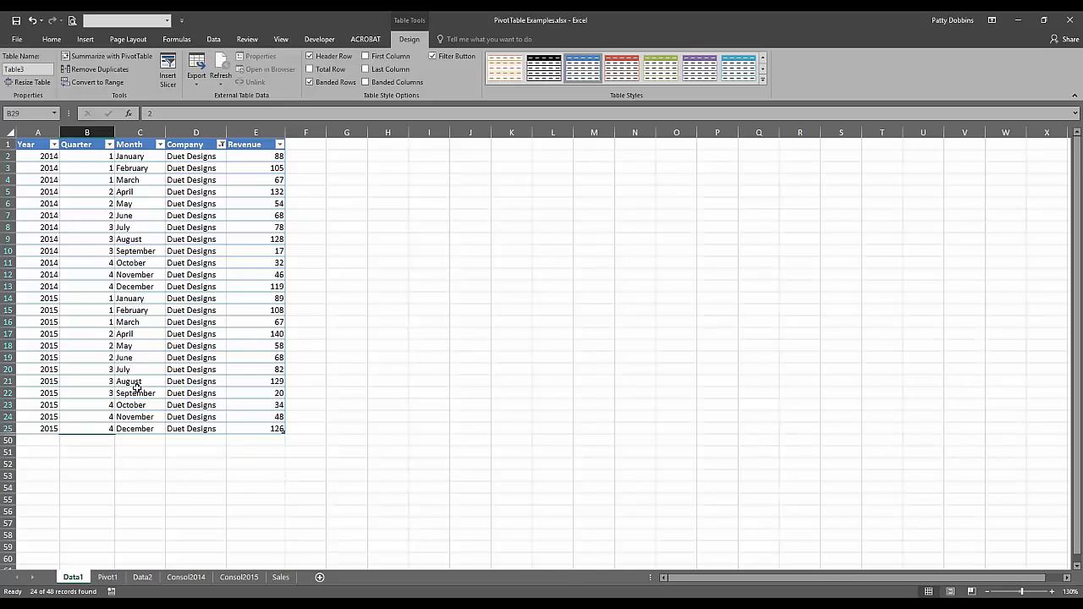
Include all companies in the Company column filter again.
click(221, 144)
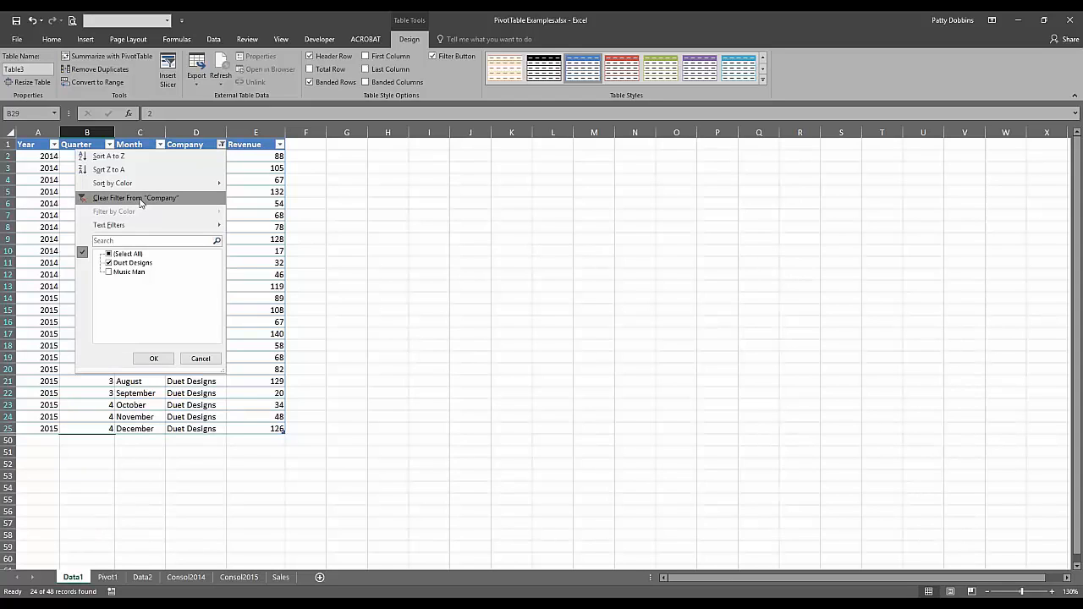
click(108, 255)
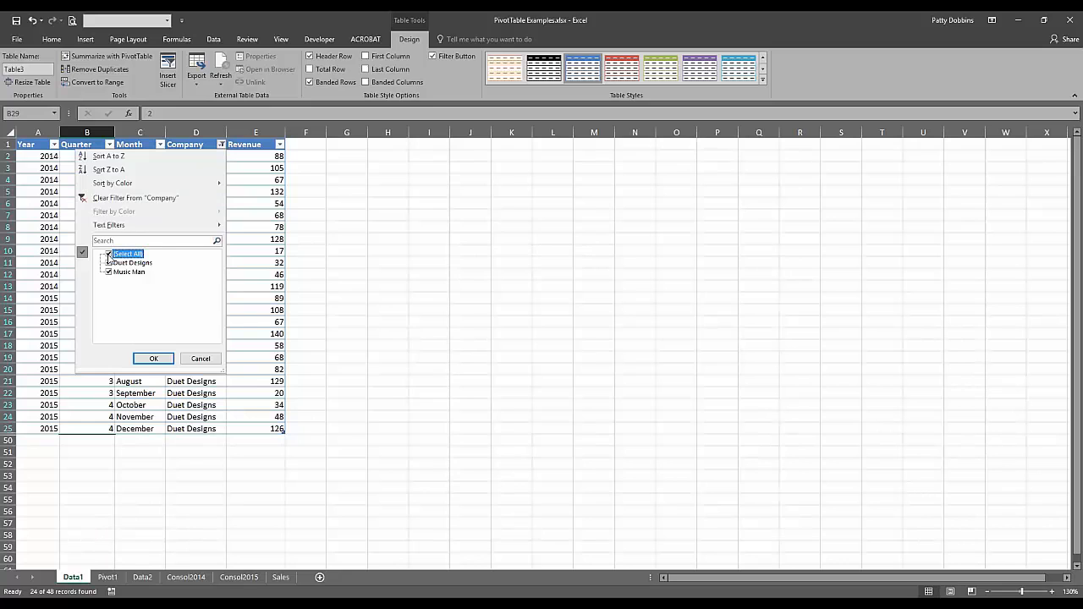
click(147, 358)
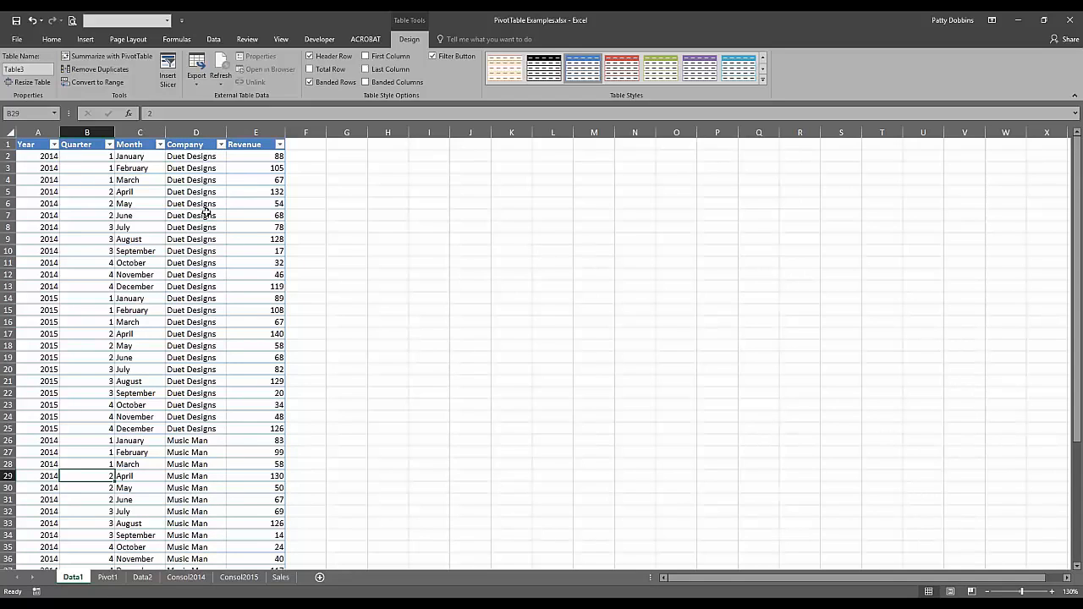
Filter the Month column to show only January.
click(160, 144)
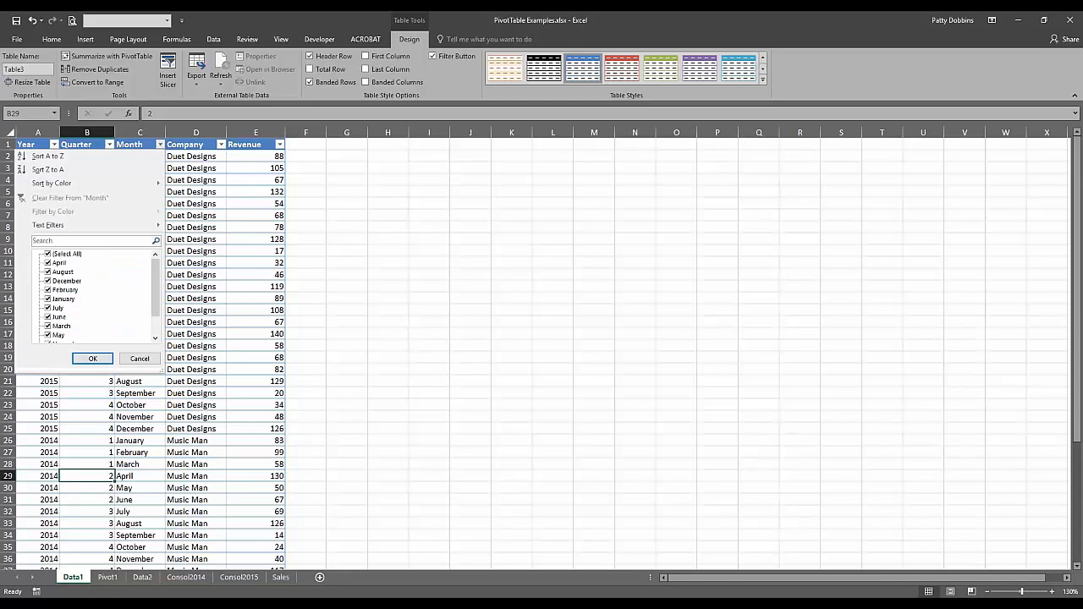
click(47, 254)
click(48, 299)
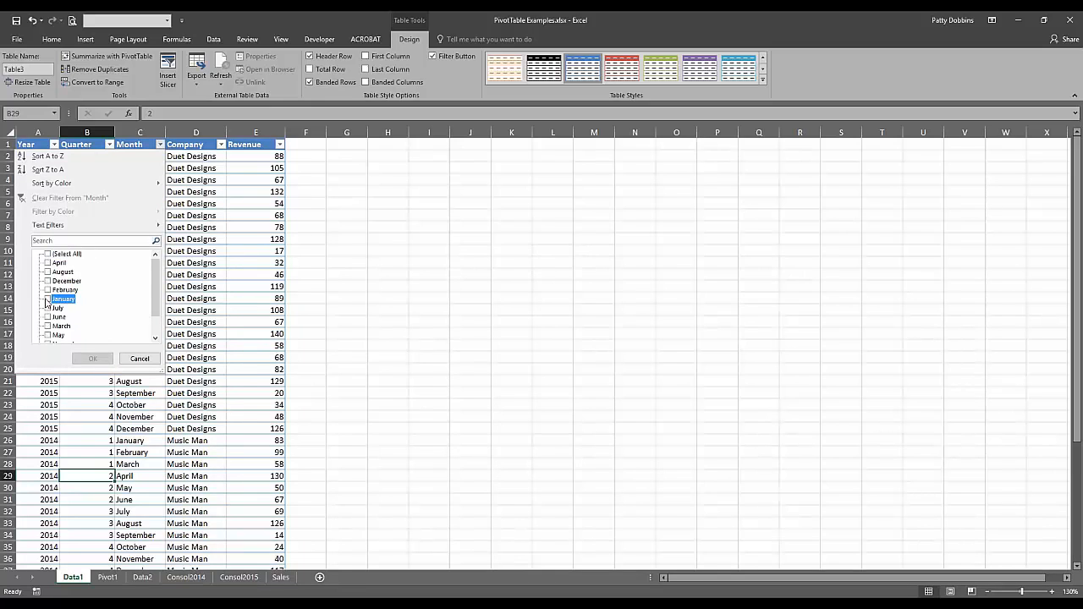
click(90, 359)
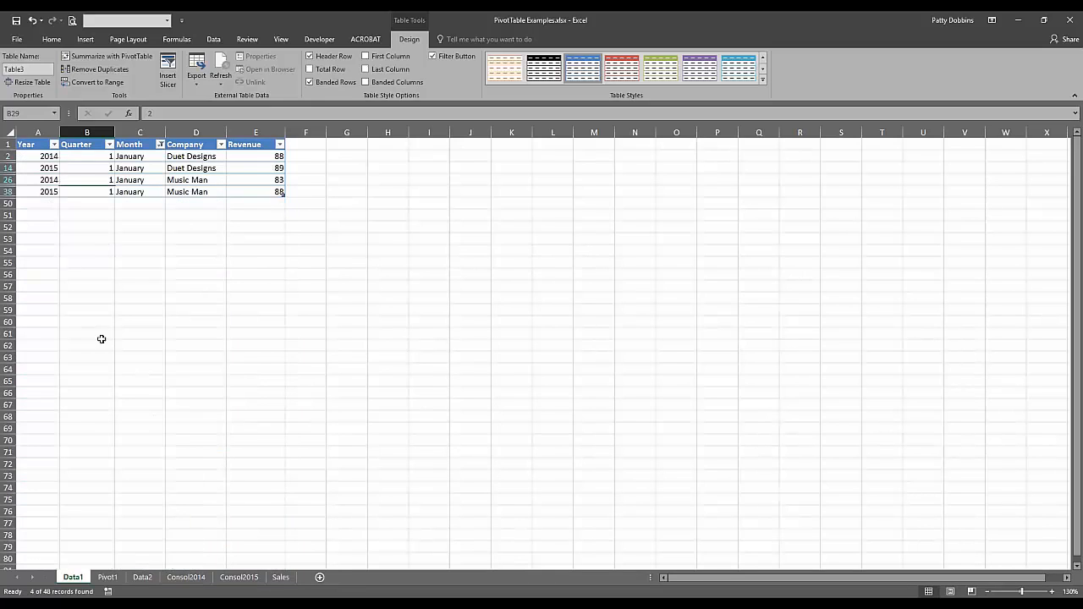
Narrow the January rows to Duet Designs with a filter on the Company column.
click(221, 144)
click(109, 254)
click(108, 263)
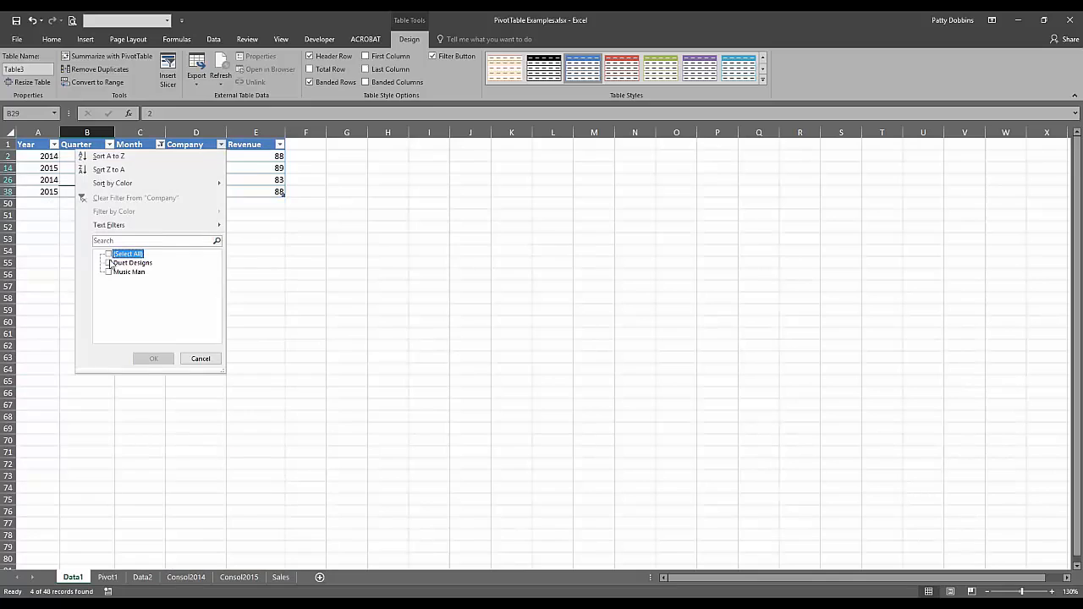
click(153, 359)
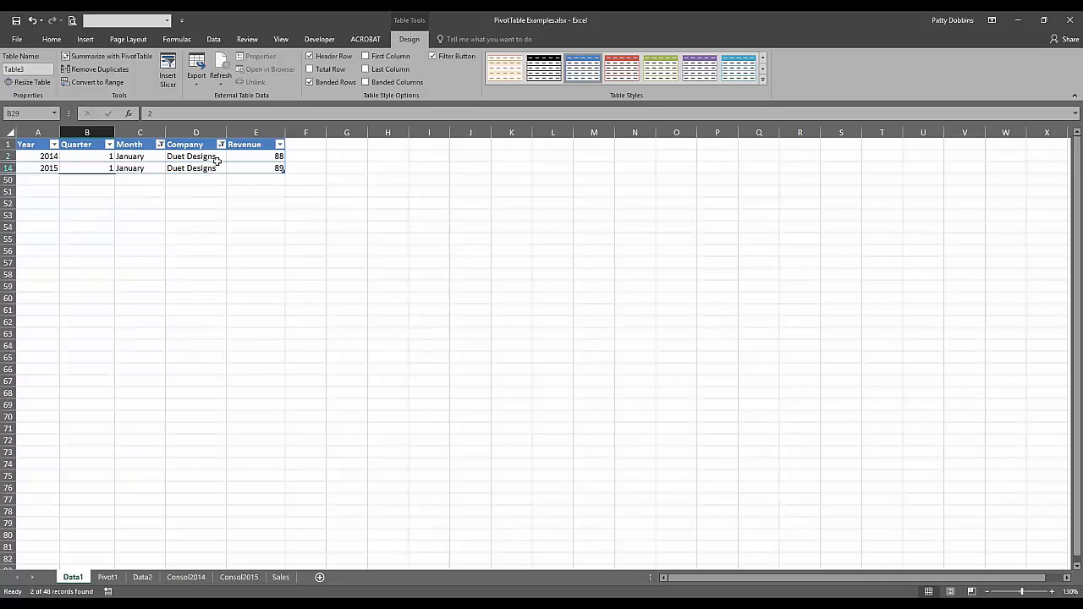
Reselect all companies in the Company filter and clear the filter from the Month column.
click(223, 146)
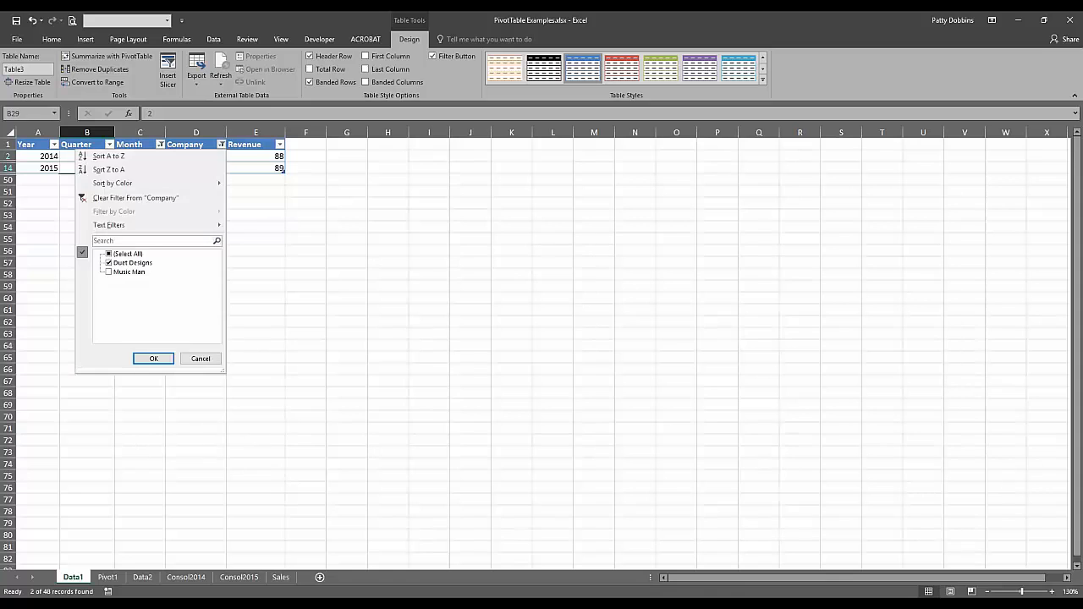
click(136, 254)
click(153, 358)
click(160, 145)
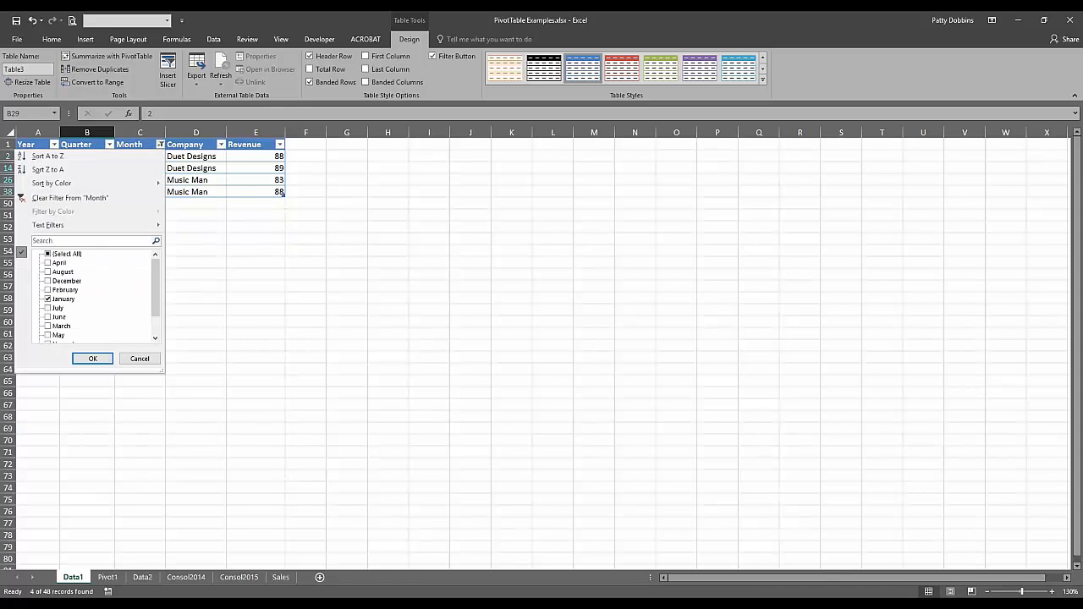
click(115, 198)
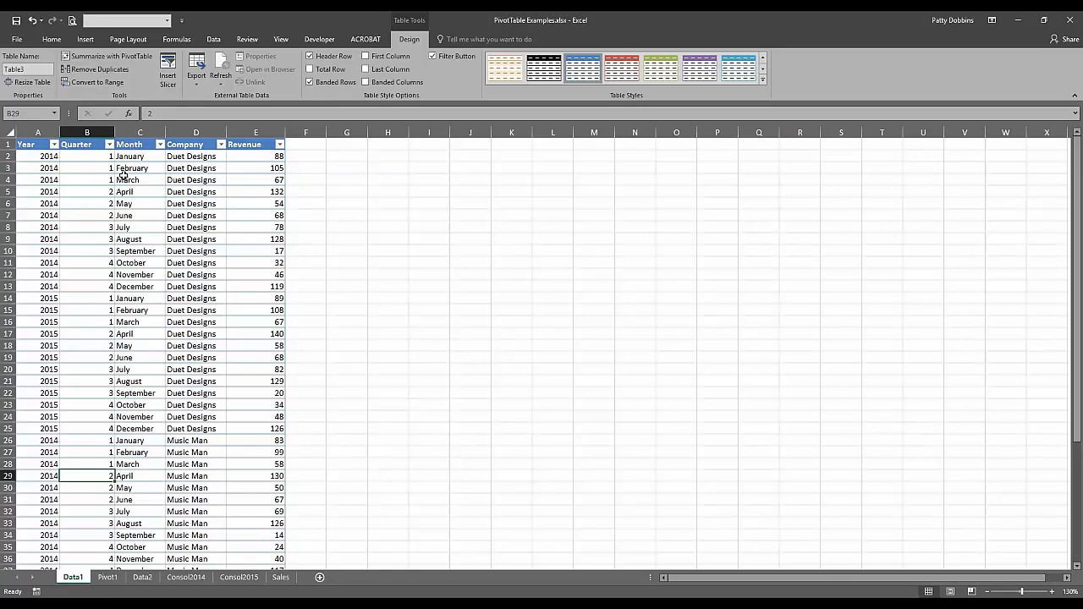
Add a total row to the table and set the Revenue total to Average.
click(191, 248)
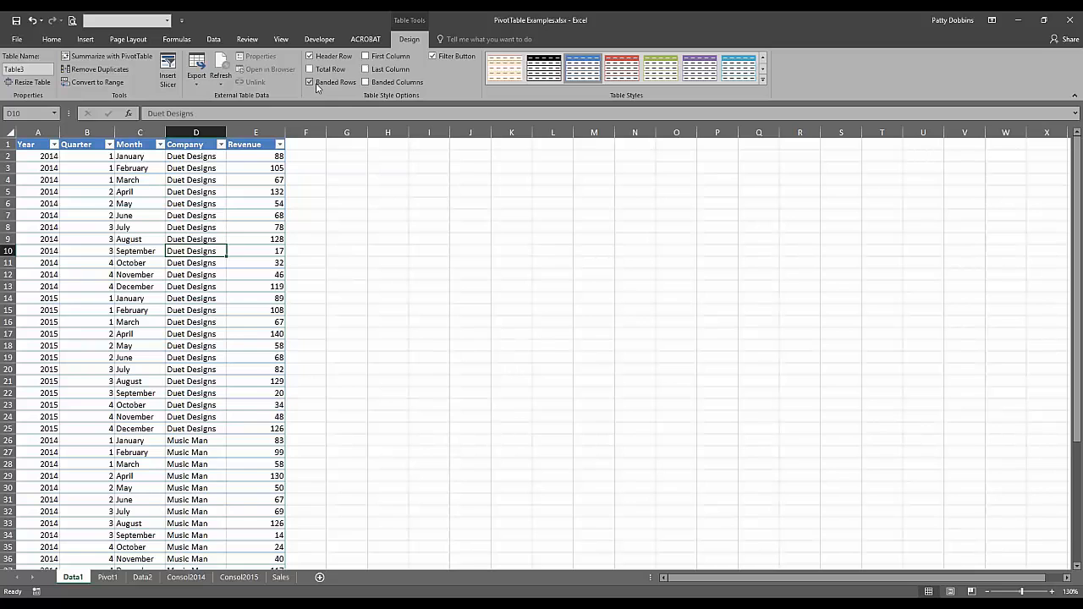
click(309, 69)
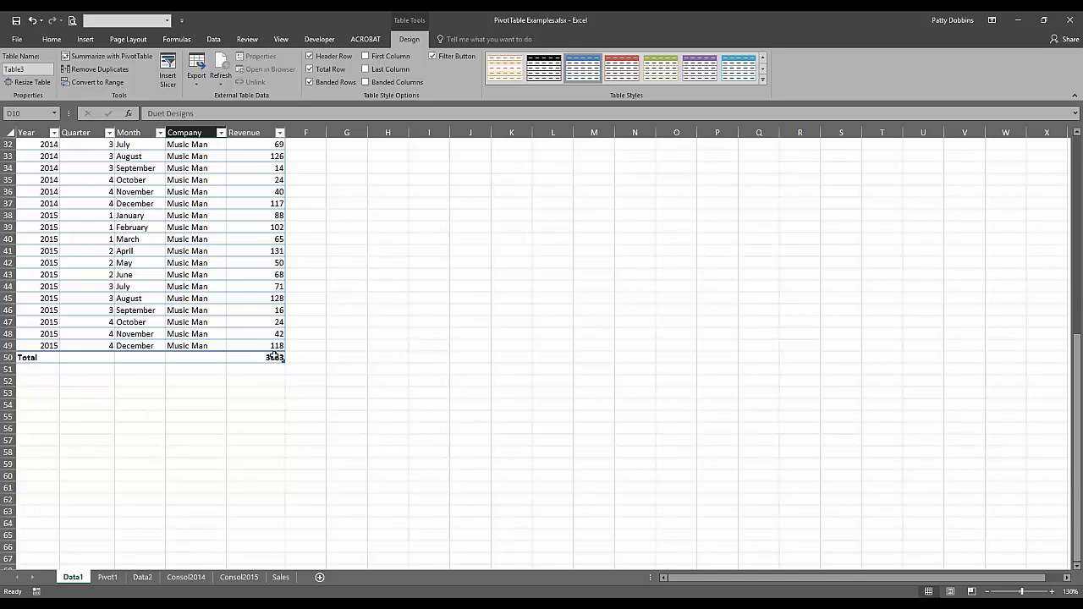
click(269, 359)
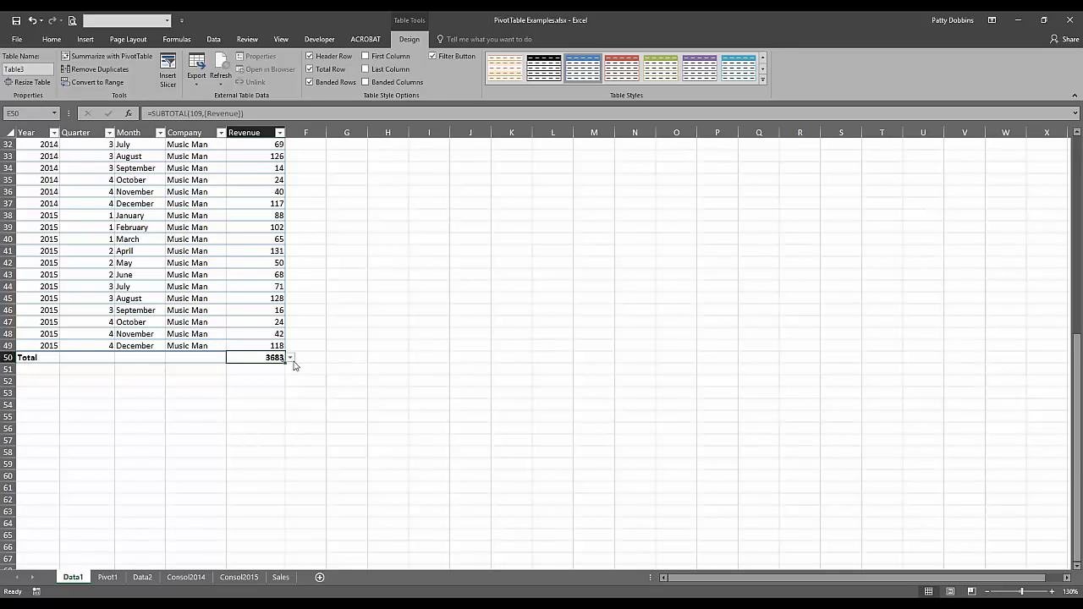
click(290, 359)
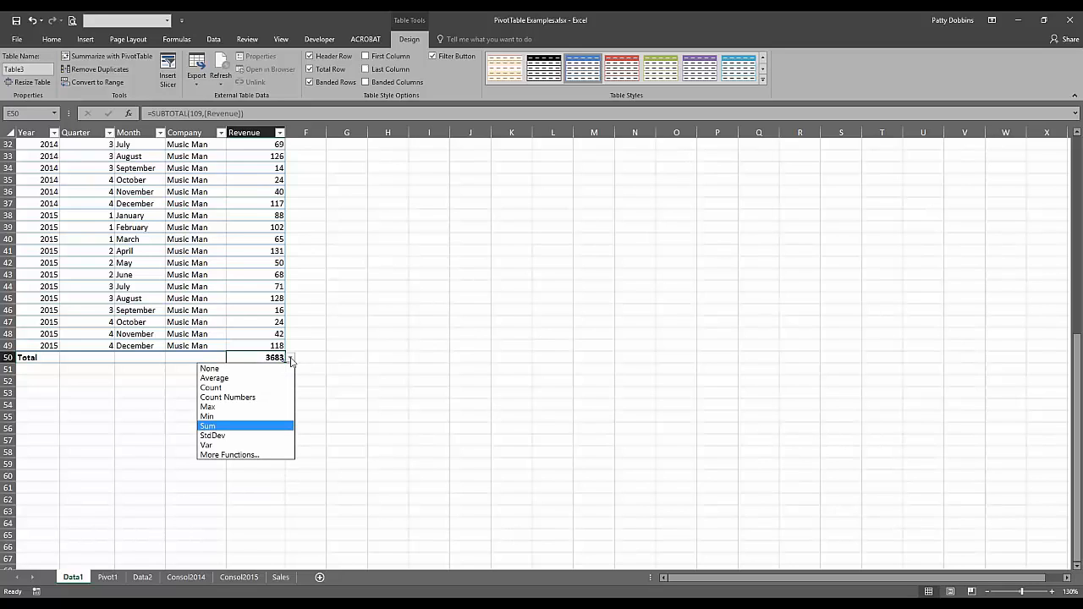
click(249, 378)
Change the Revenue calculation in the total row to Max.
click(289, 359)
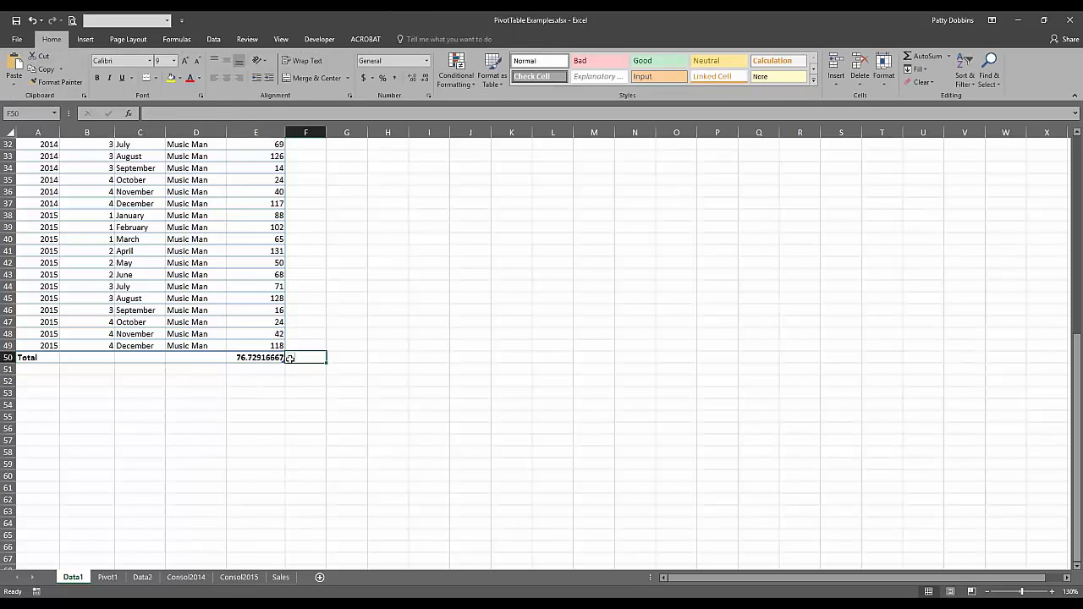
click(281, 358)
click(290, 359)
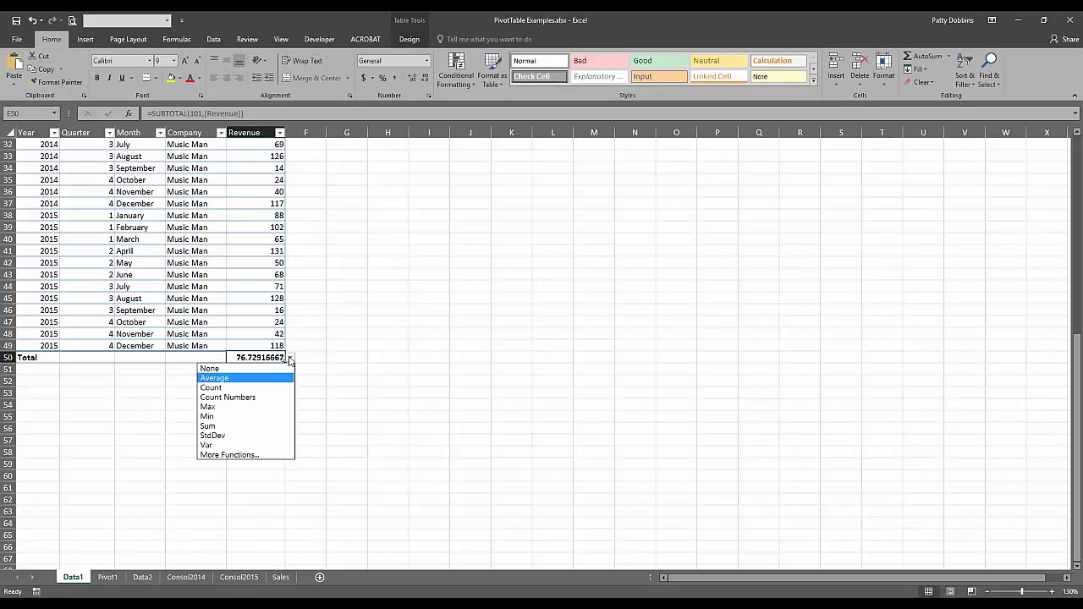
click(234, 408)
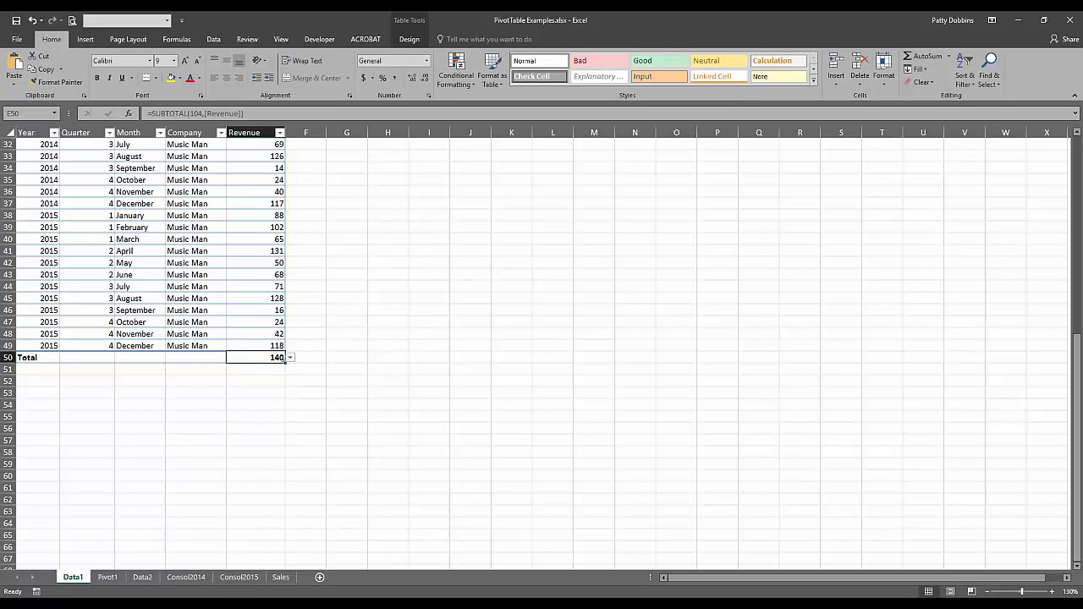
Set the Revenue calculation in the total row back to Sum.
click(291, 359)
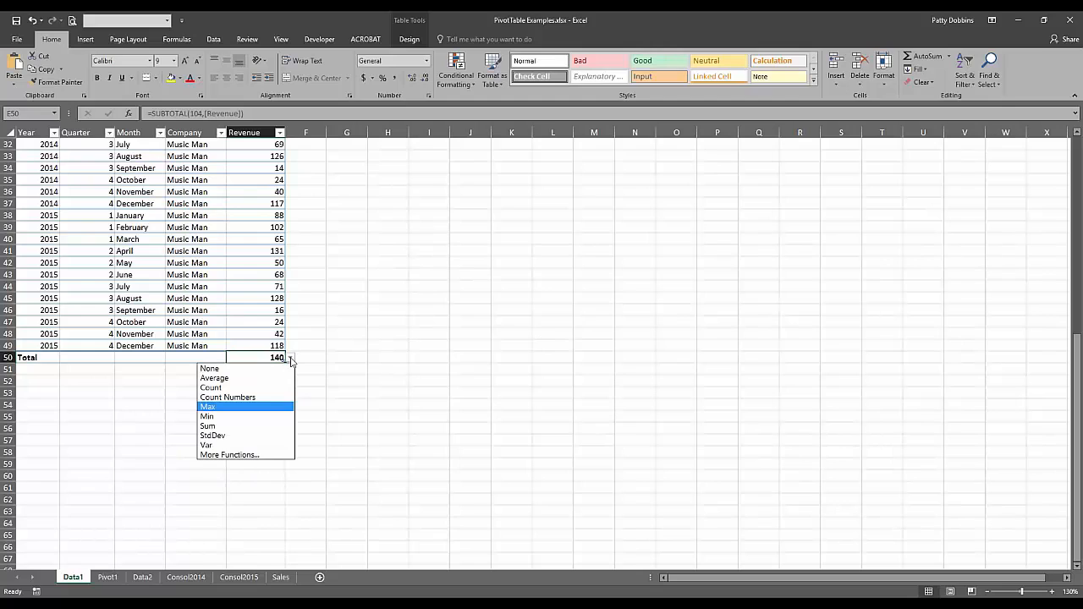
click(227, 428)
click(261, 381)
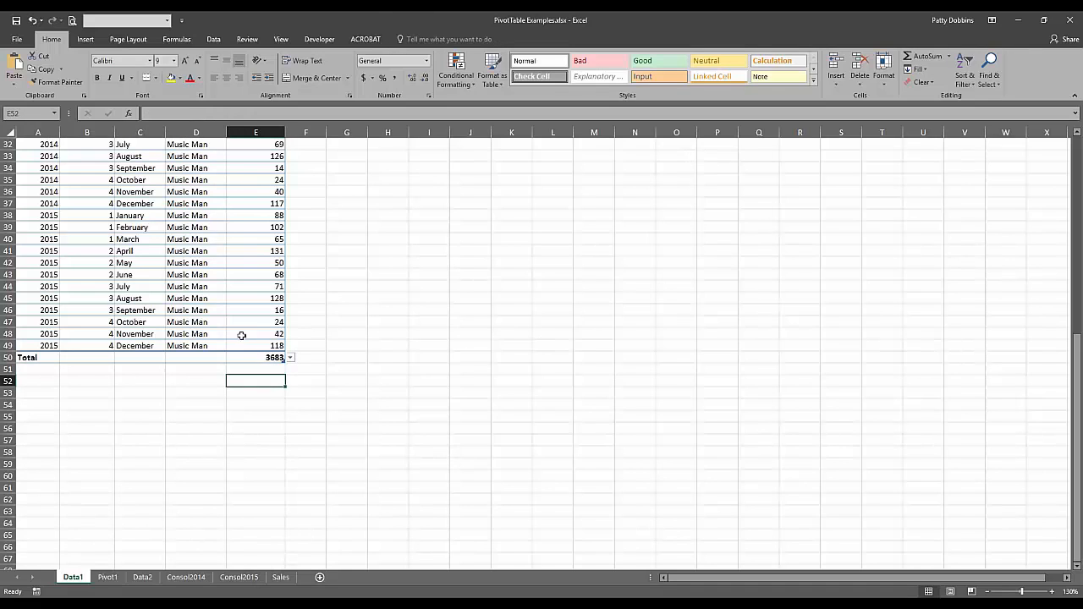
Remove the total row from the table.
click(253, 278)
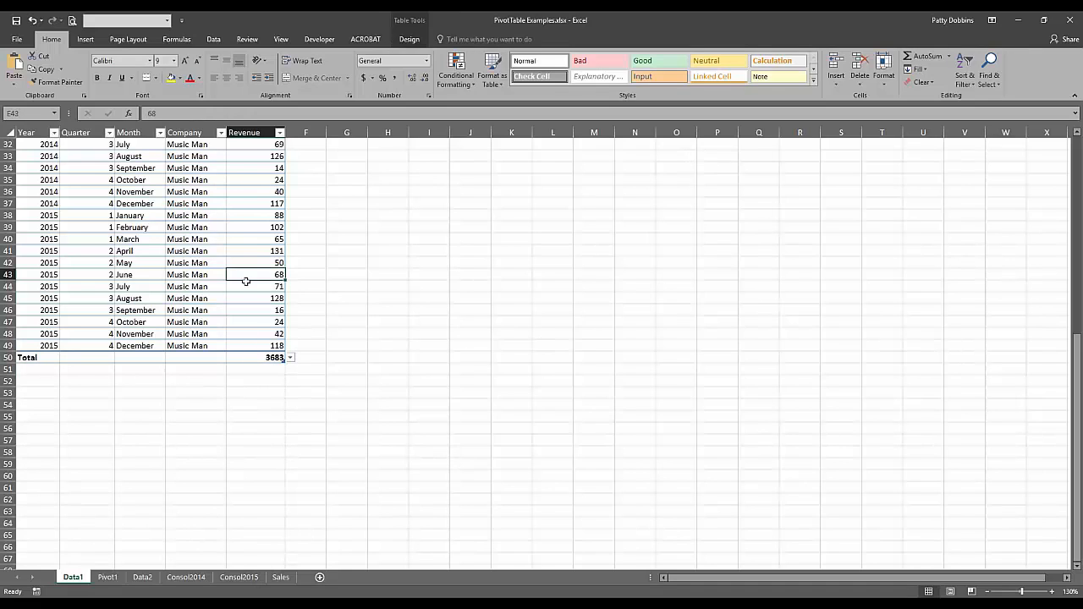
click(409, 39)
click(309, 68)
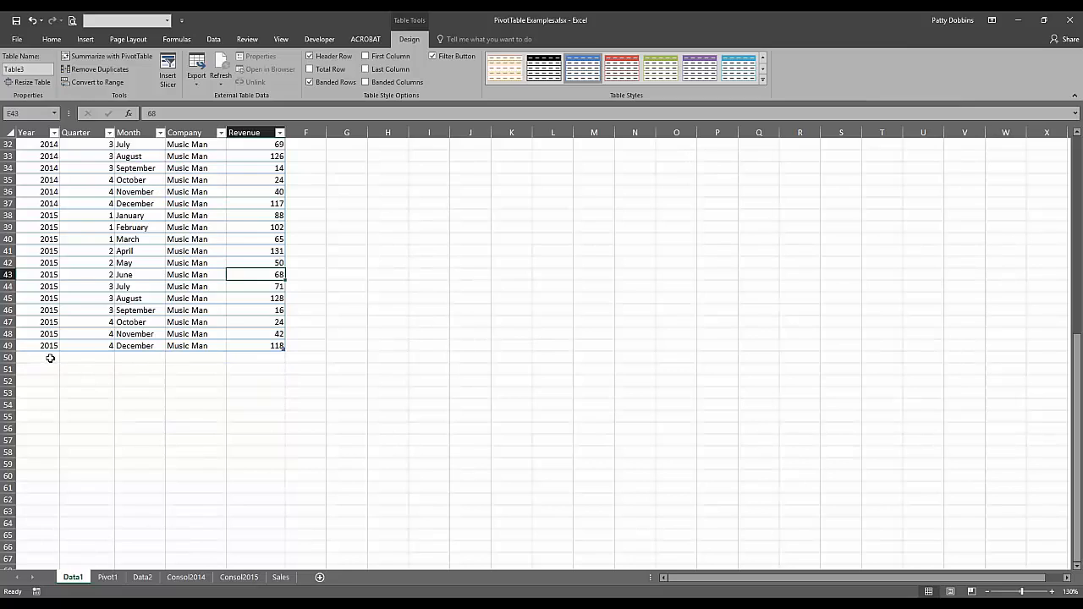
Start a new table row by entering 2015 in cell A50, directly below the last record.
click(51, 359)
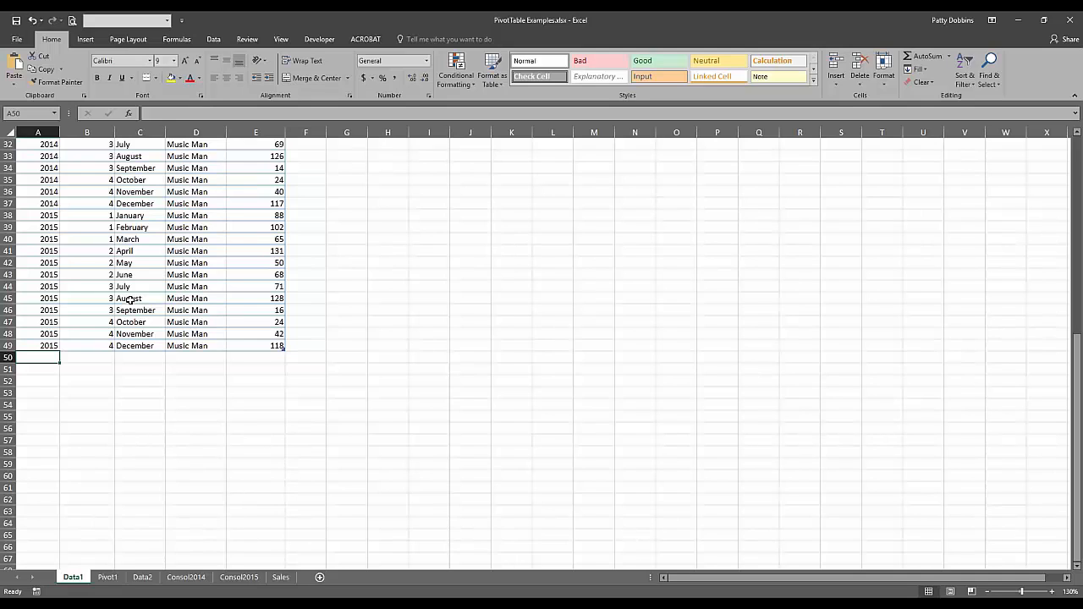
text(2015)
key(Tab)
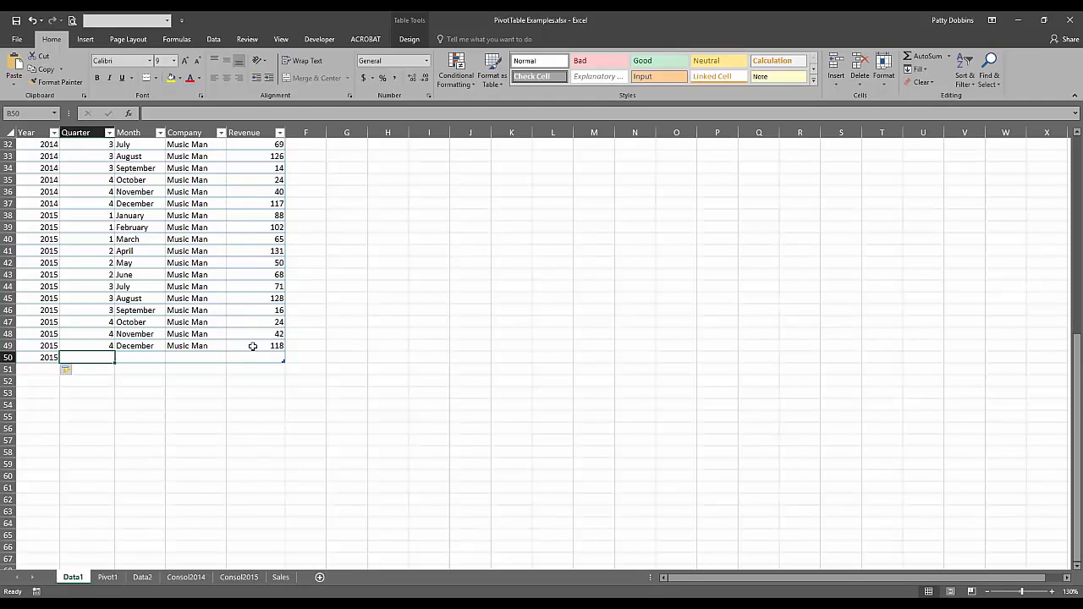
Delete the year from cell A50, and undo the recent edits including the row added to the table.
click(49, 359)
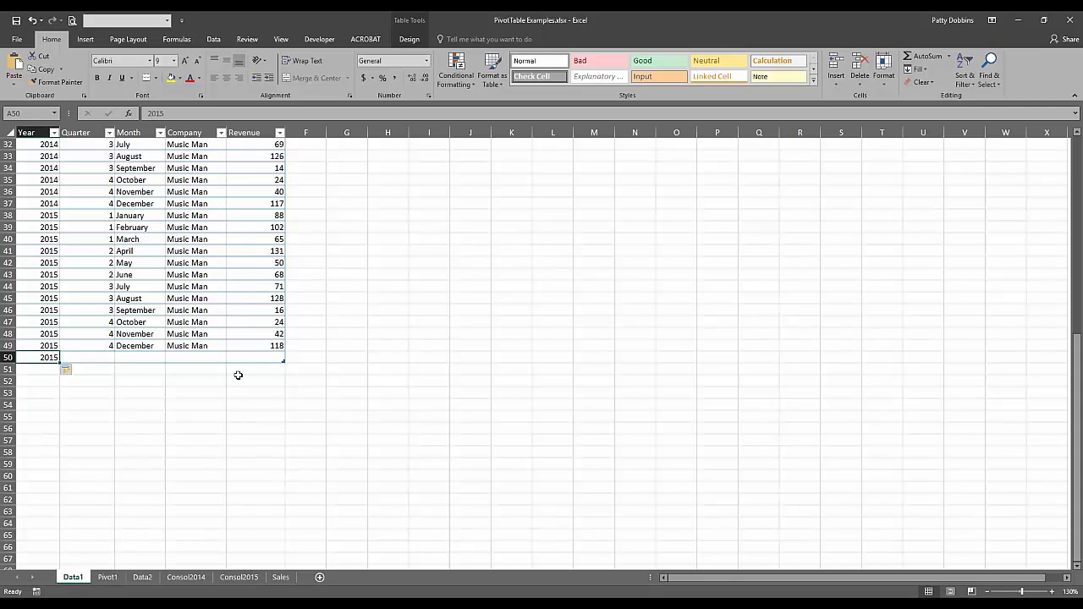
key(Delete)
click(33, 20)
click(33, 20)
click(32, 20)
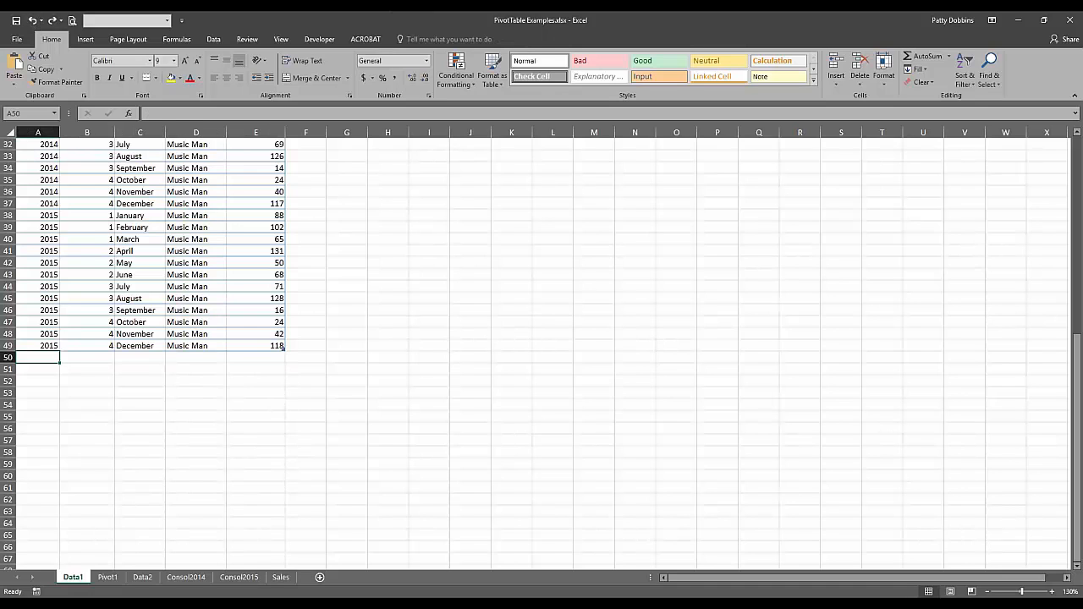
Switch to the Data2 sheet and select cell C13 within its data range.
click(139, 334)
scroll(139, 321, up, 10)
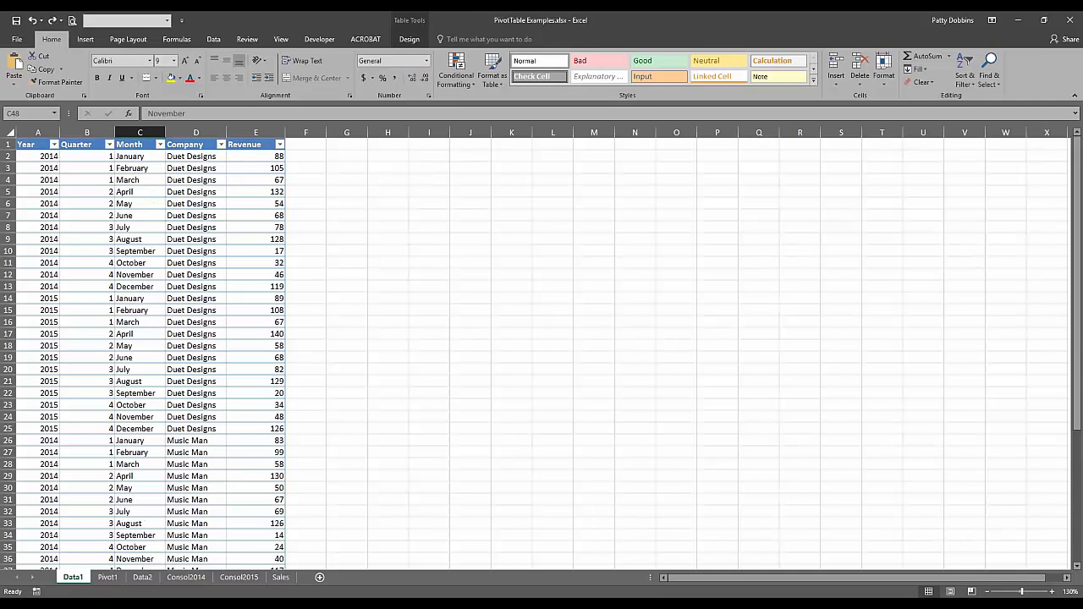
click(144, 275)
click(143, 579)
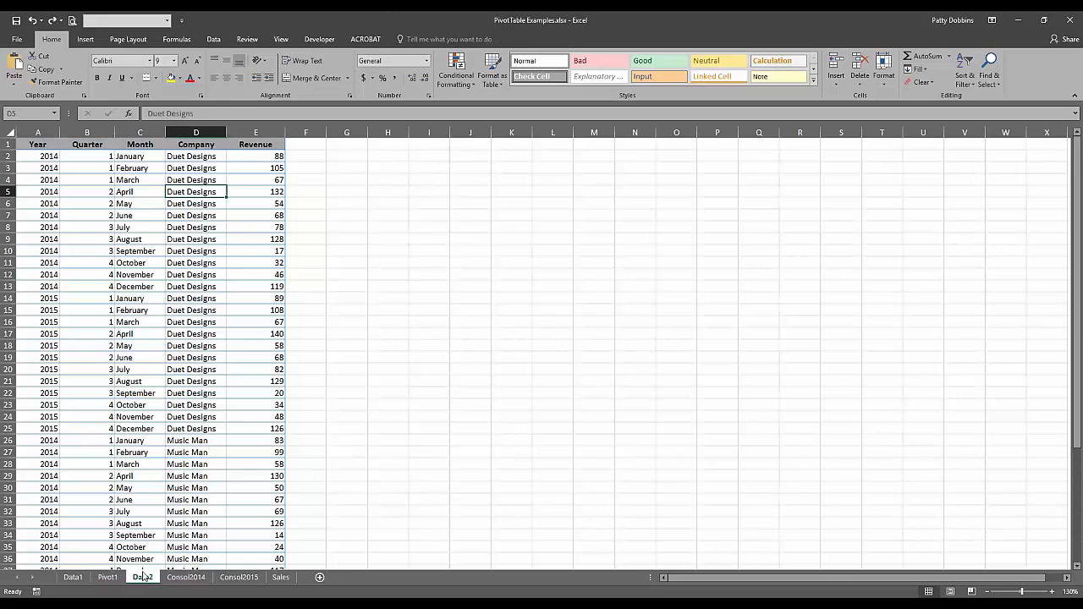
click(154, 497)
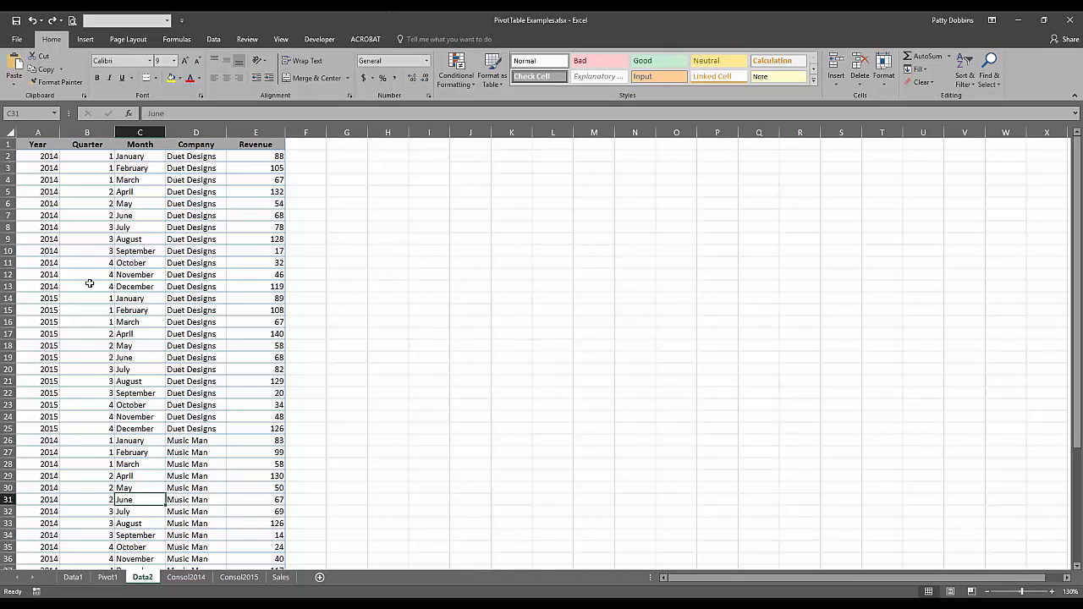
click(155, 286)
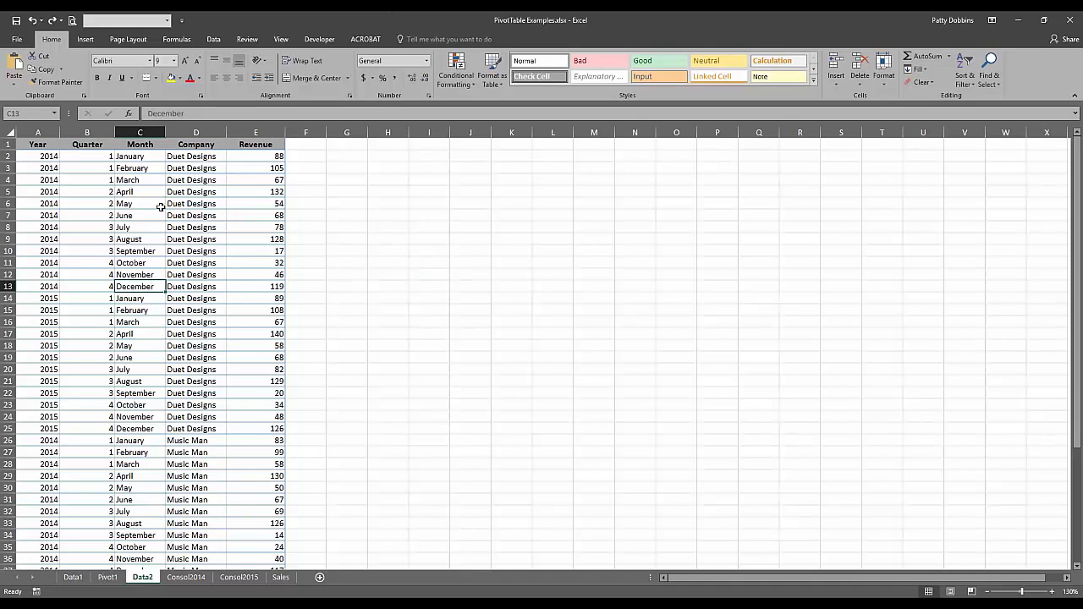
Format the data range A1:E49 on Data2 as a table with headers, using Table Style Medium 2.
click(153, 263)
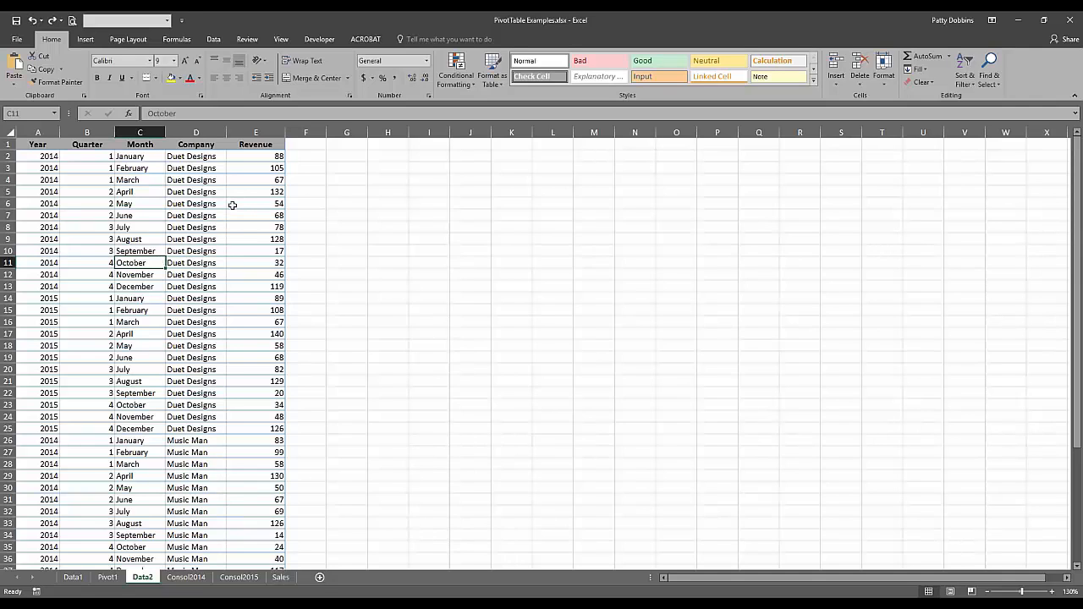
click(123, 251)
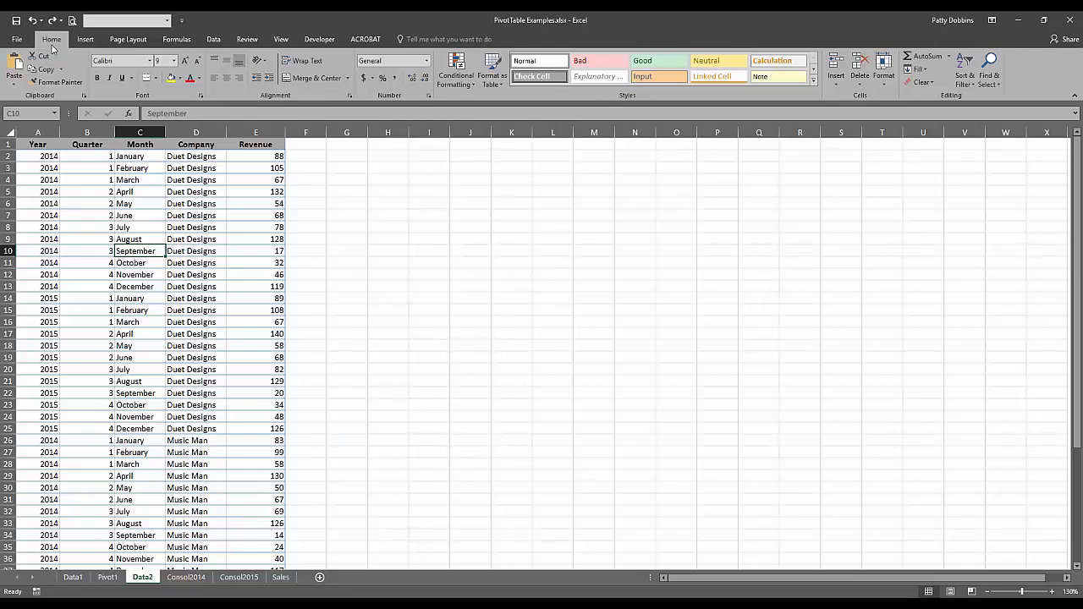
click(495, 68)
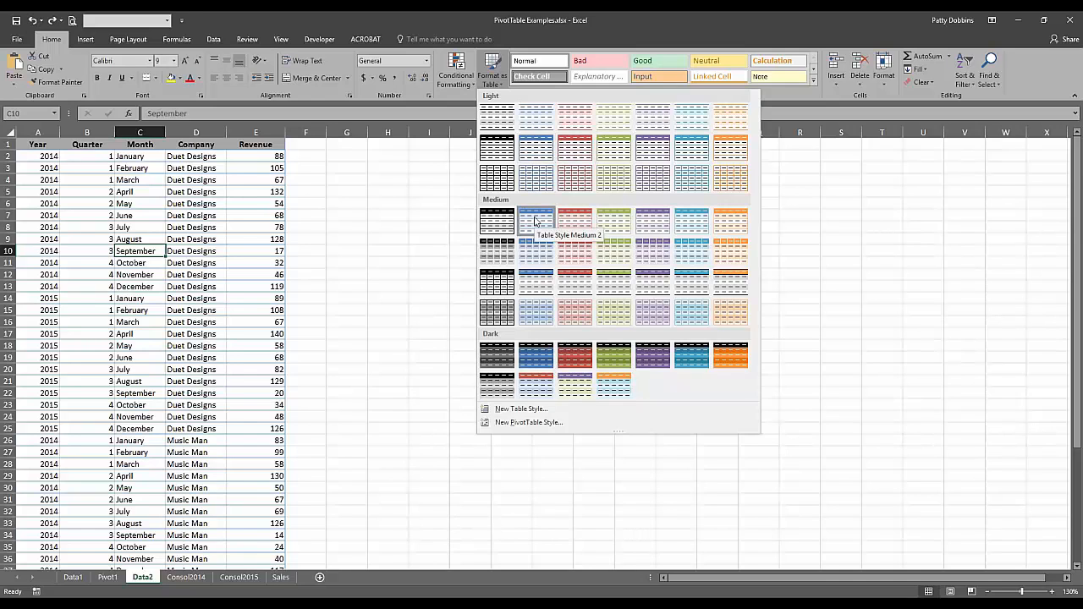
click(535, 221)
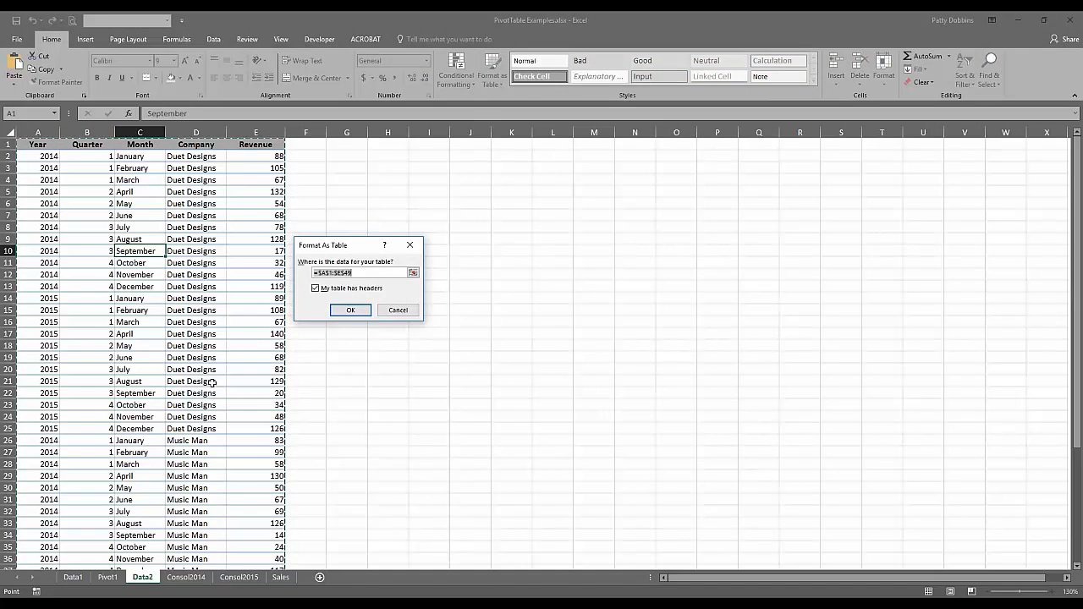
scroll(212, 383, down, 7)
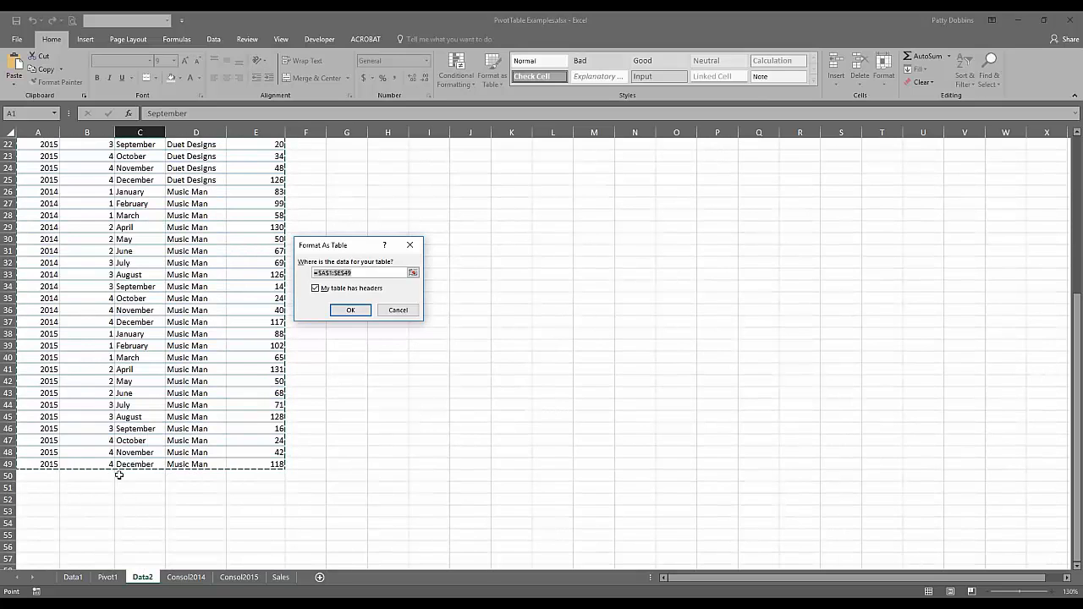
scroll(230, 385, up, 5)
scroll(231, 385, up, 2)
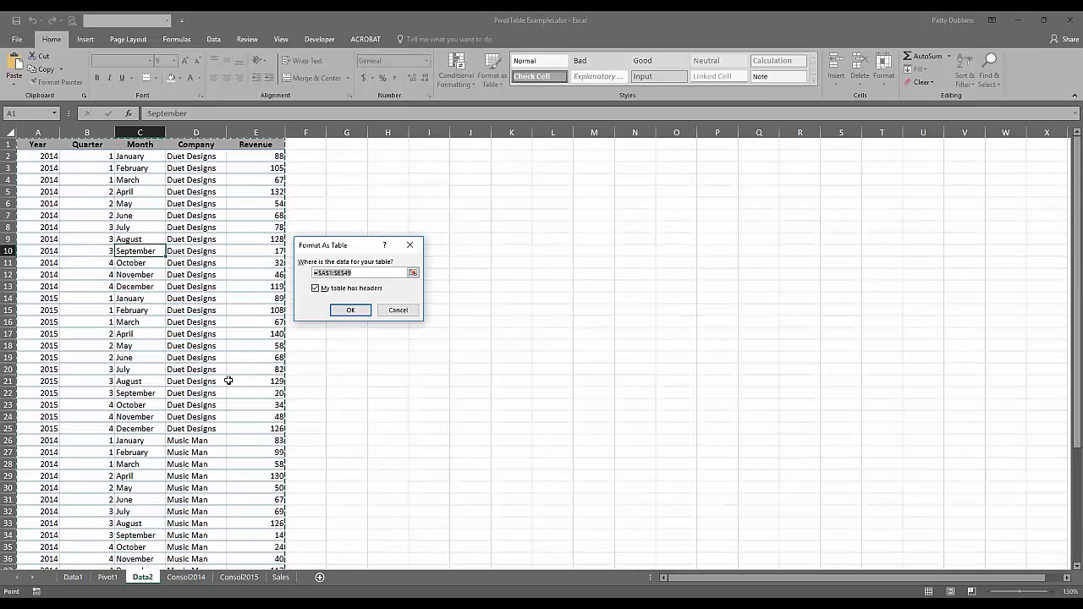
click(353, 310)
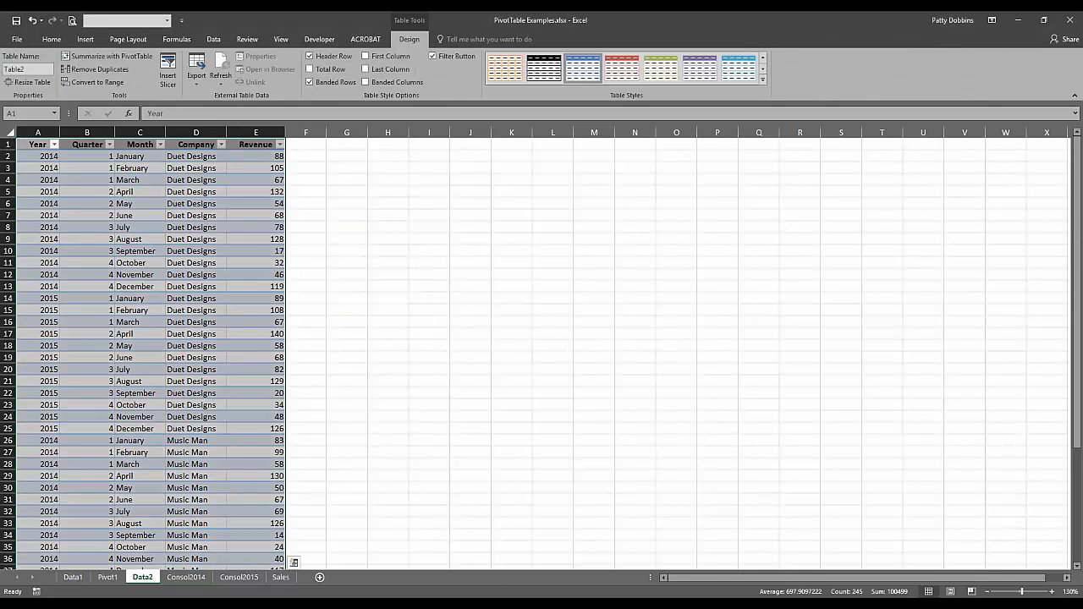
click(247, 296)
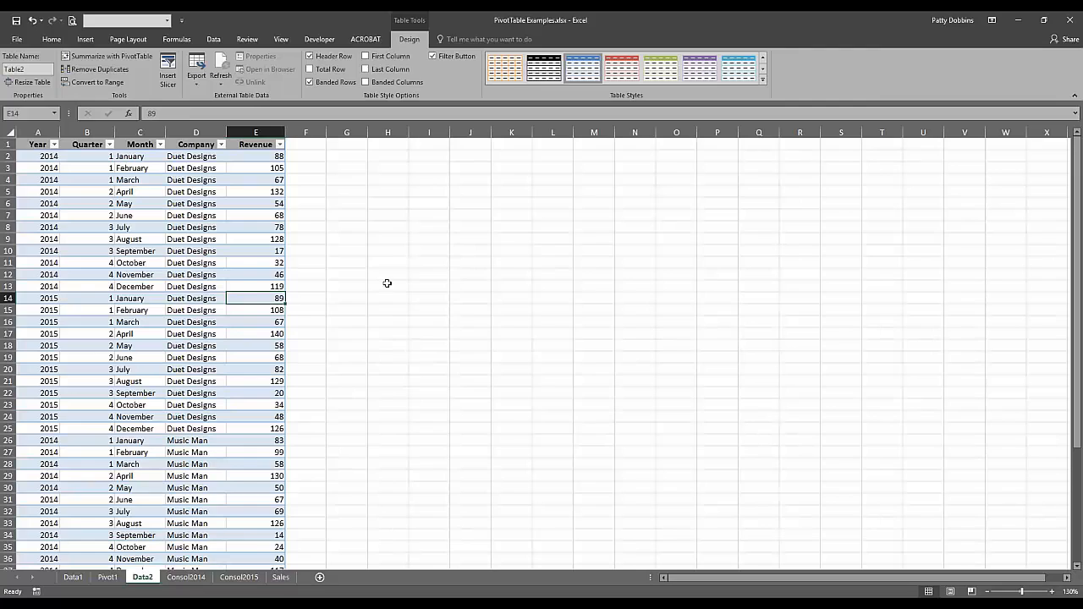
Check the name assigned to the new table in its properties.
click(180, 229)
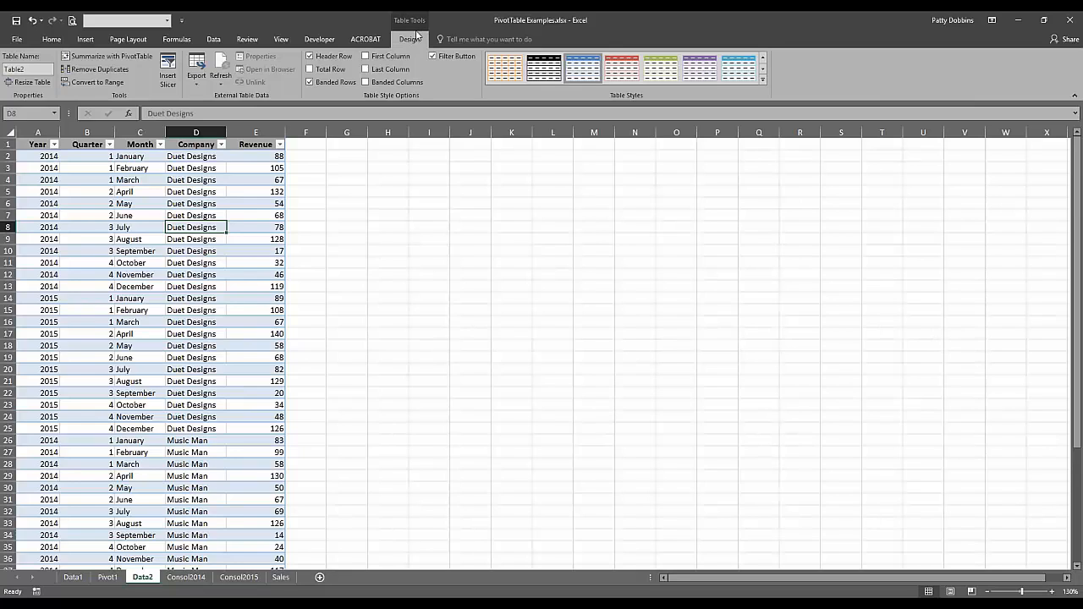
click(23, 70)
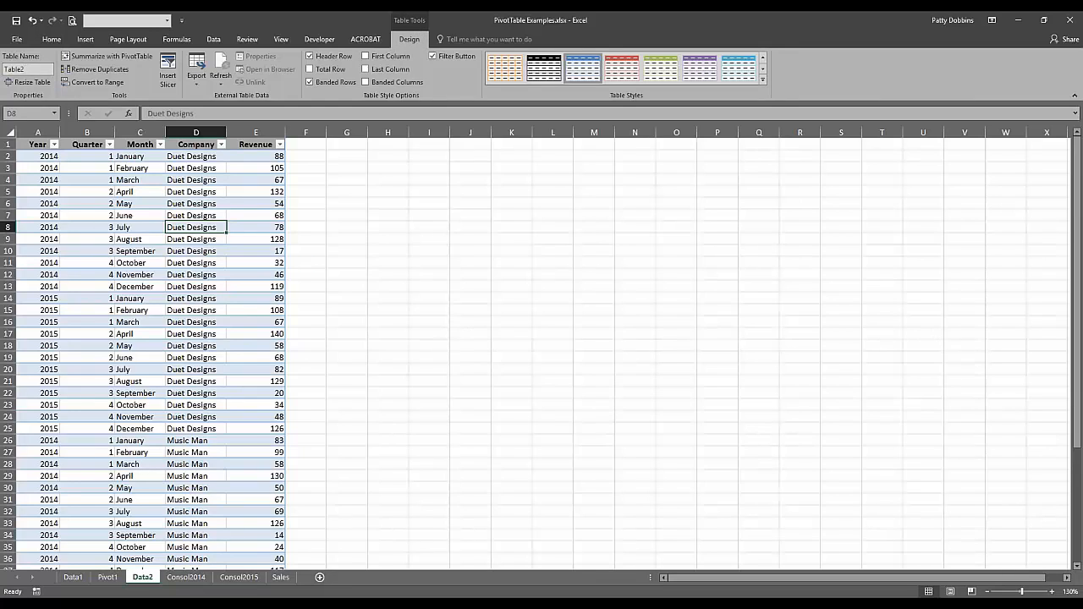
click(28, 69)
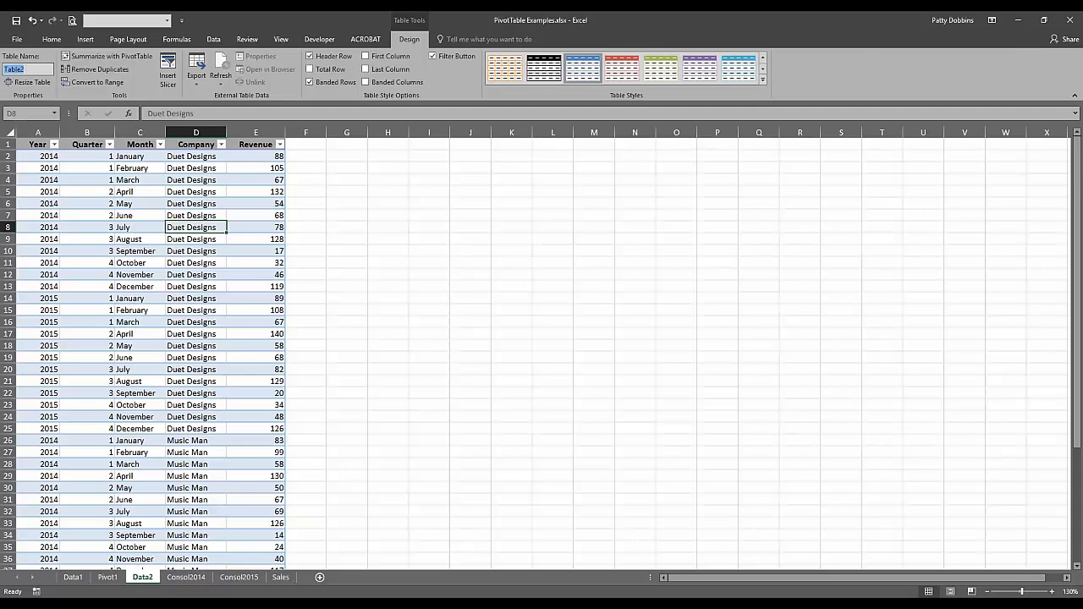
click(142, 274)
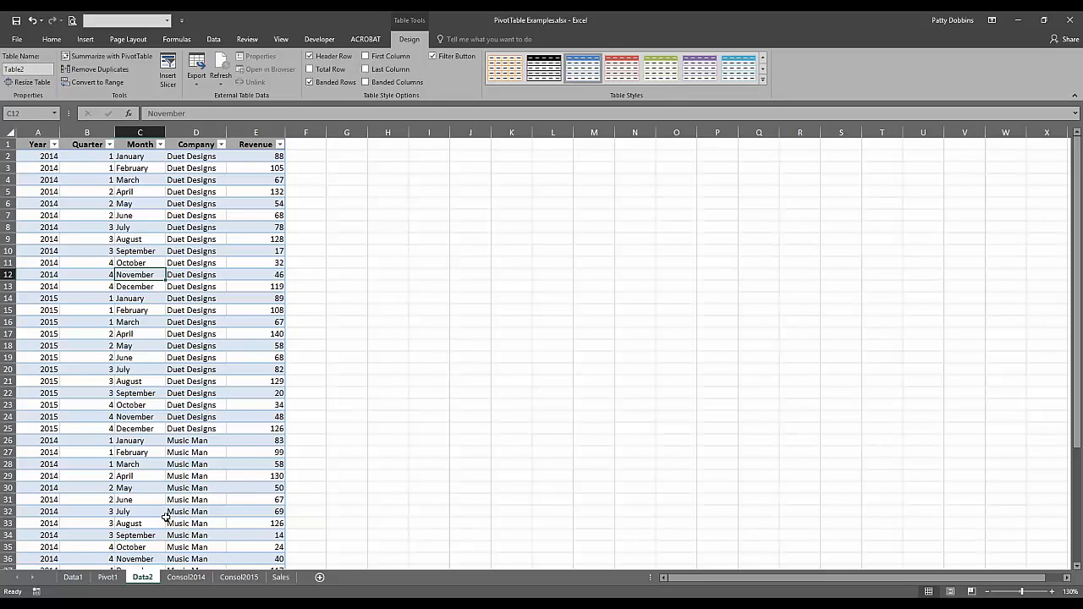
Begin creating a PivotTable from the Data2 table and check how far its source range extends.
click(143, 296)
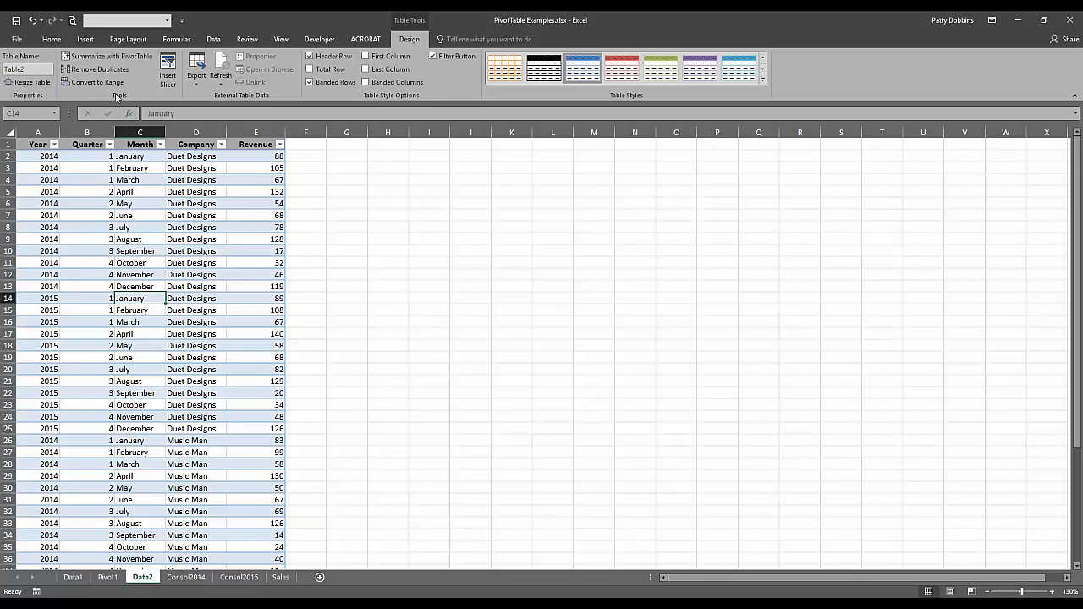
click(89, 39)
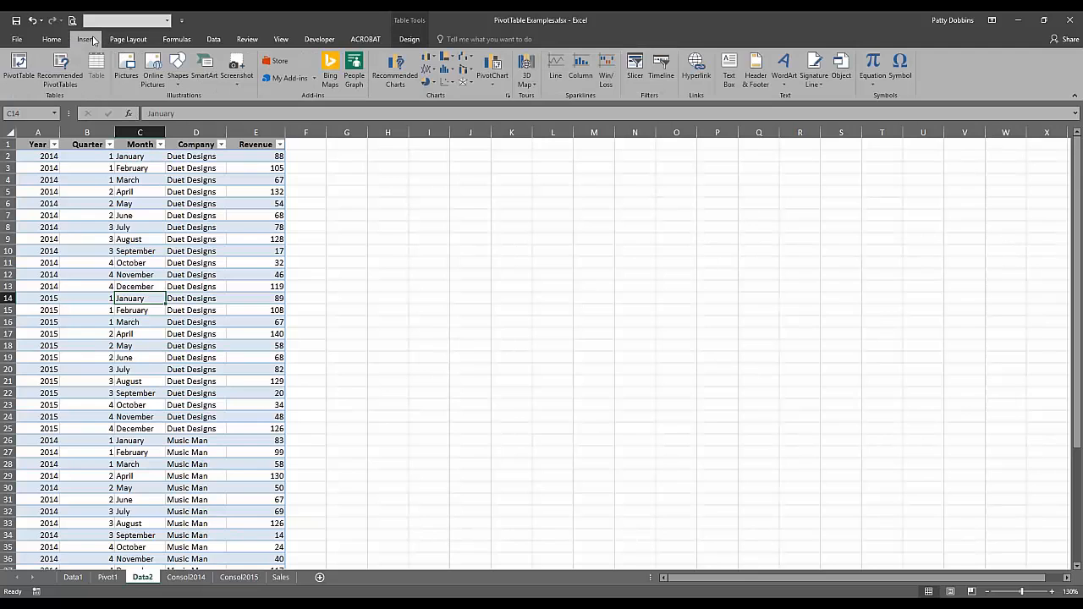
click(18, 62)
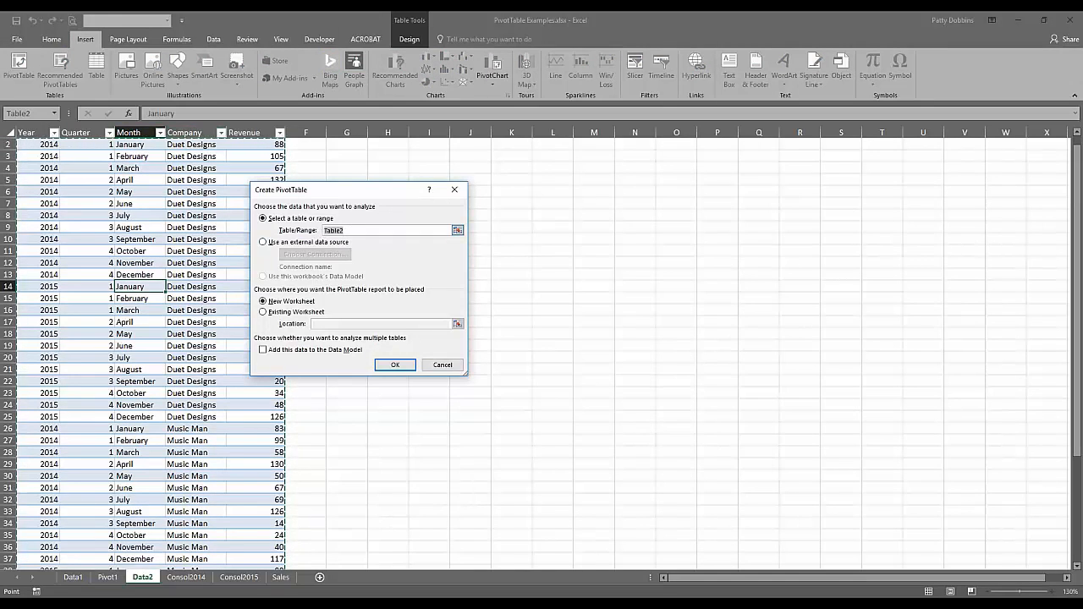
scroll(206, 448, down, 8)
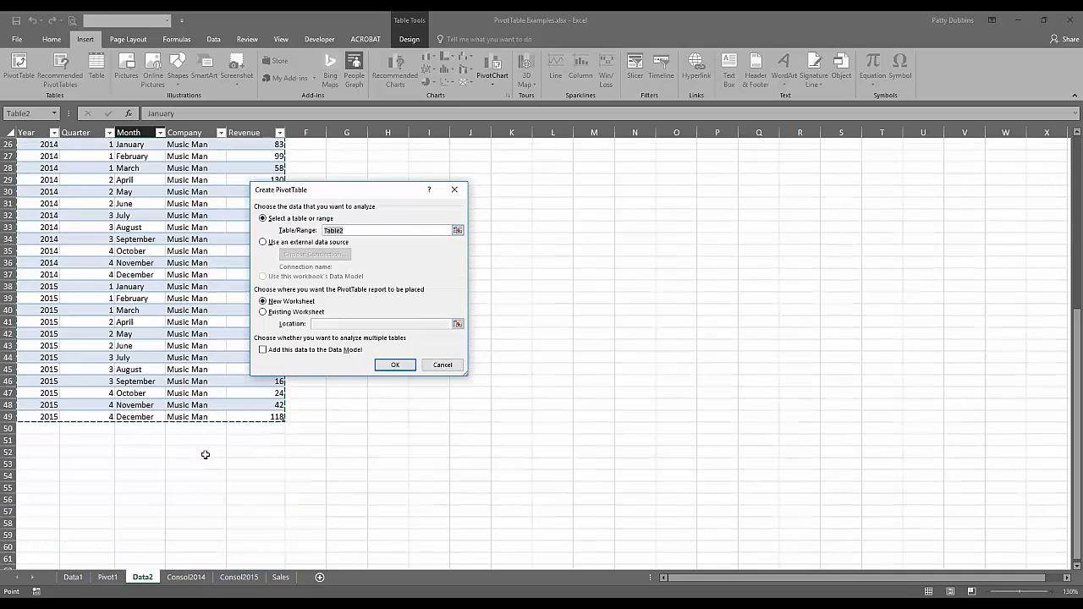
scroll(207, 452, up, 8)
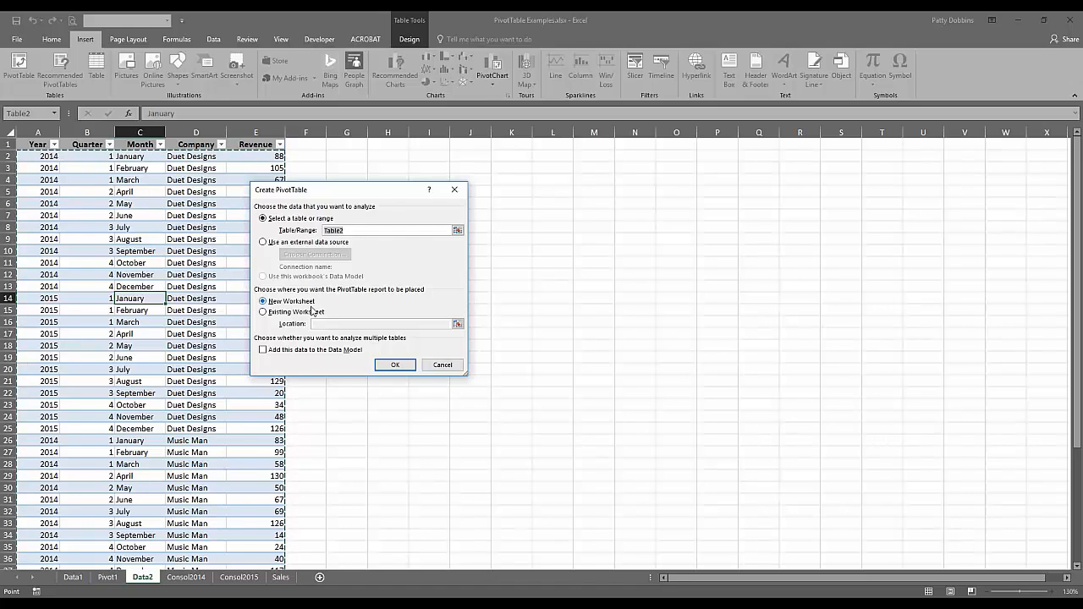
Try placing the PivotTable report on the existing Data2 worksheet at cell H2.
click(265, 313)
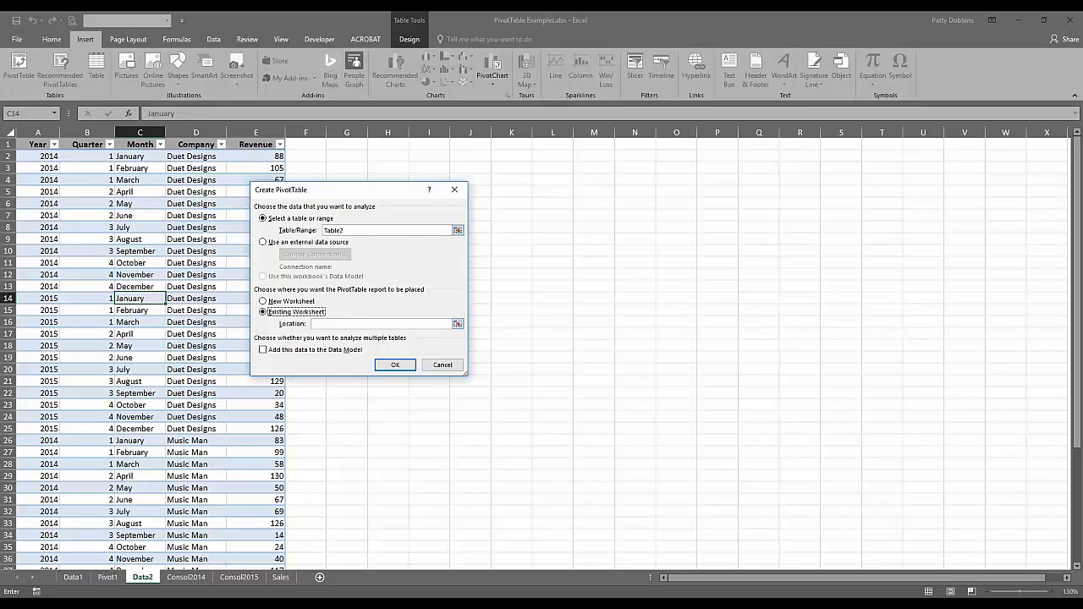
drag(341, 196, 522, 244)
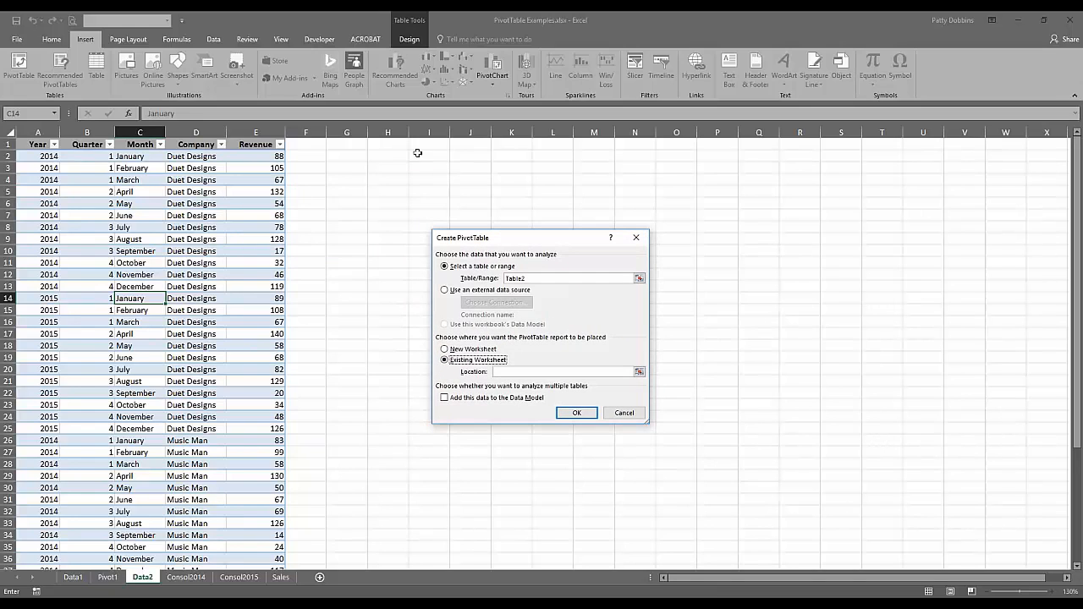
click(390, 156)
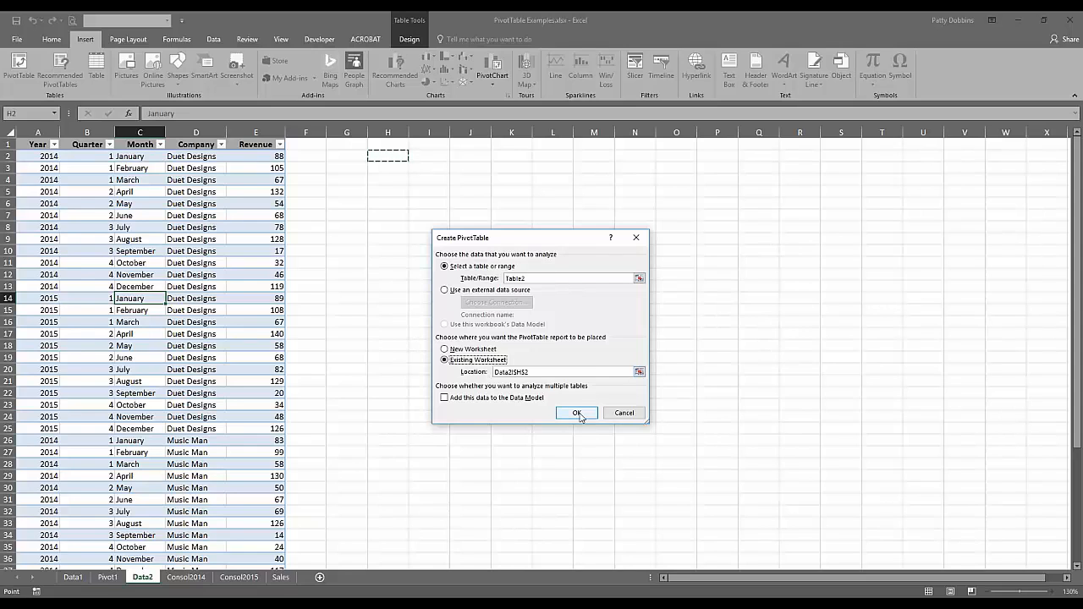
Choose a new worksheet as the PivotTable's location and create it.
click(444, 350)
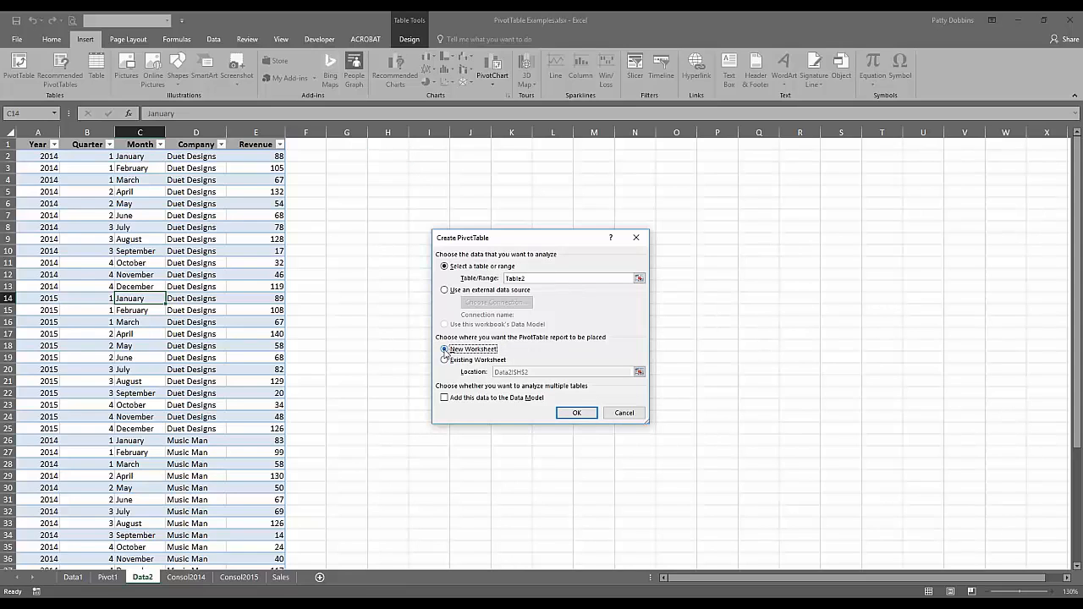
click(578, 416)
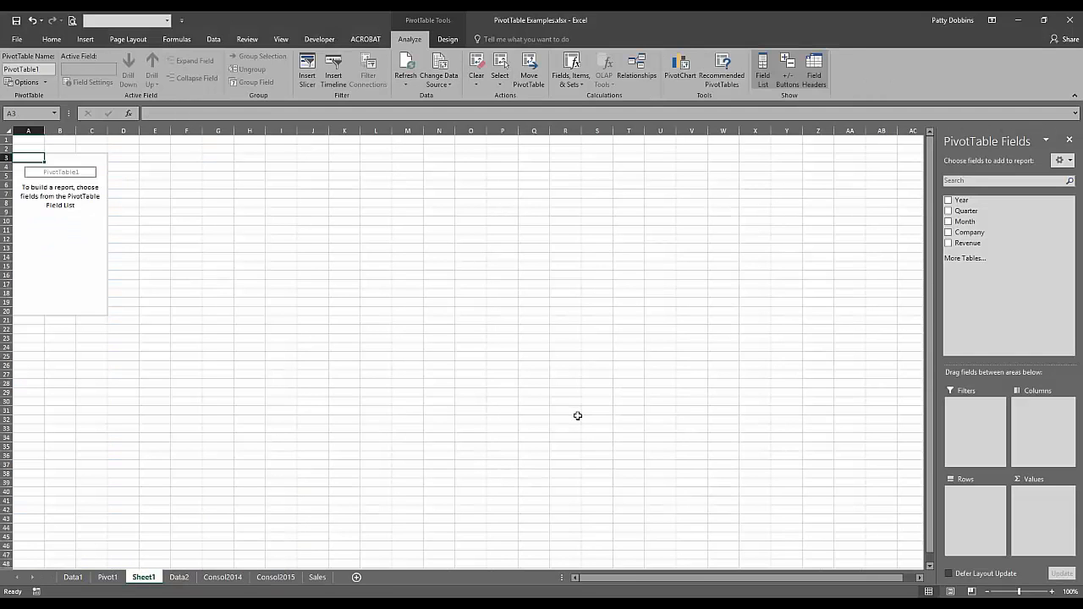
Rename the new worksheet as Pivot2 and move it directly after the Data2 sheet.
double_click(144, 577)
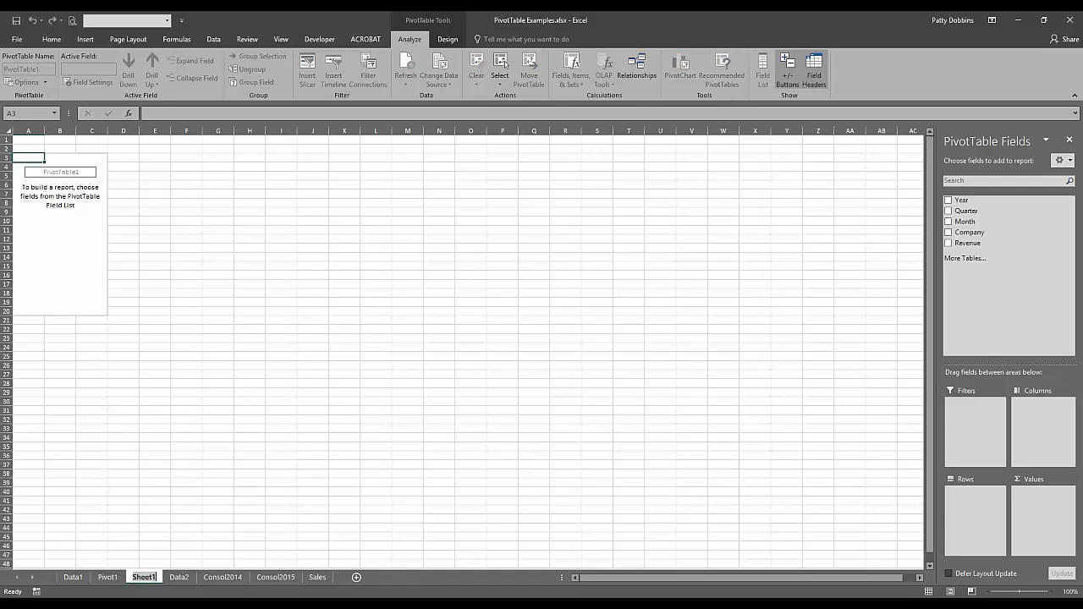
text(Pivot2)
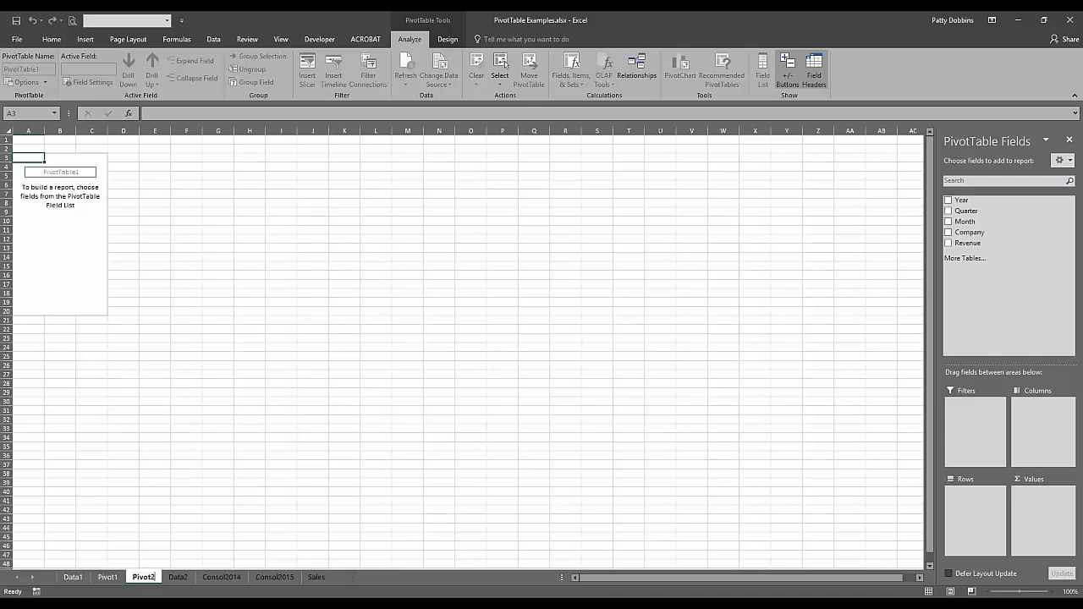
key(Return)
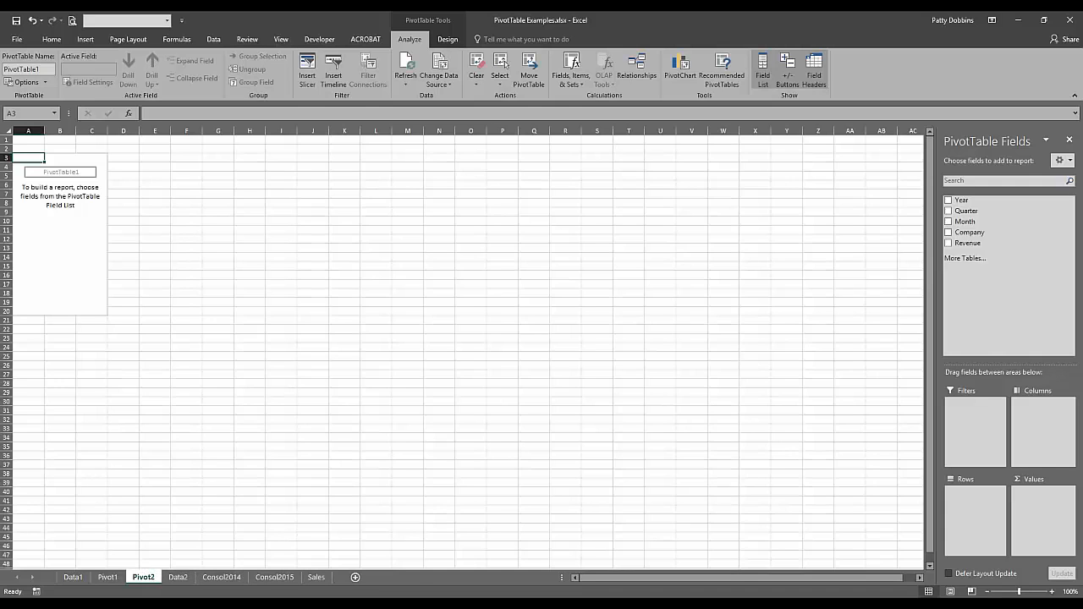
mouse_move(170, 579)
mouse_down()
mouse_move(195, 577)
mouse_move(167, 578)
mouse_up()
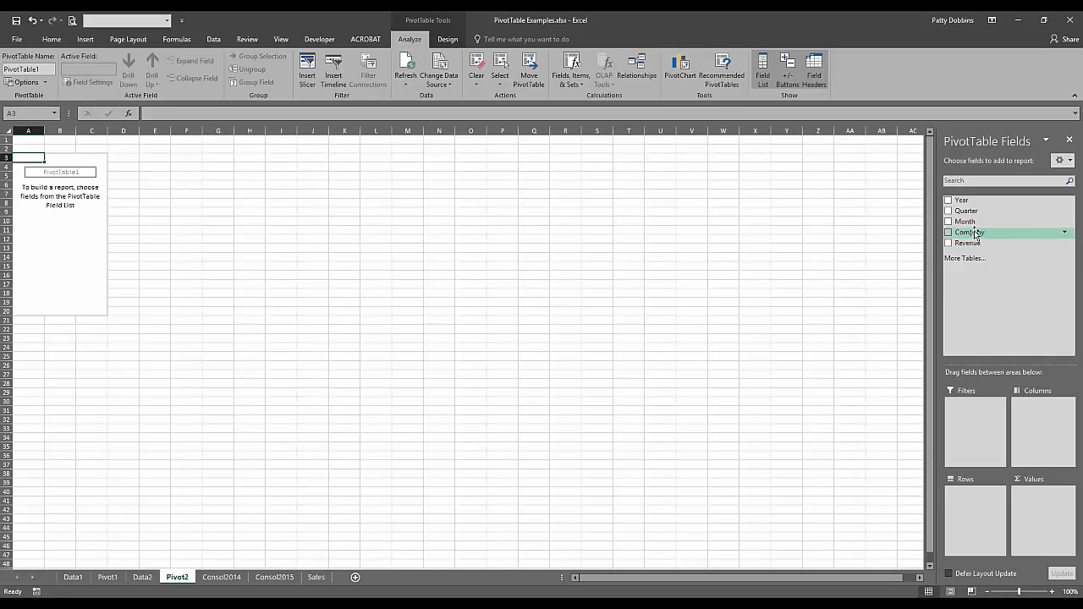
Build the PivotTable with Company as columns, Month as rows and Revenue as summed values.
drag(976, 234, 1047, 422)
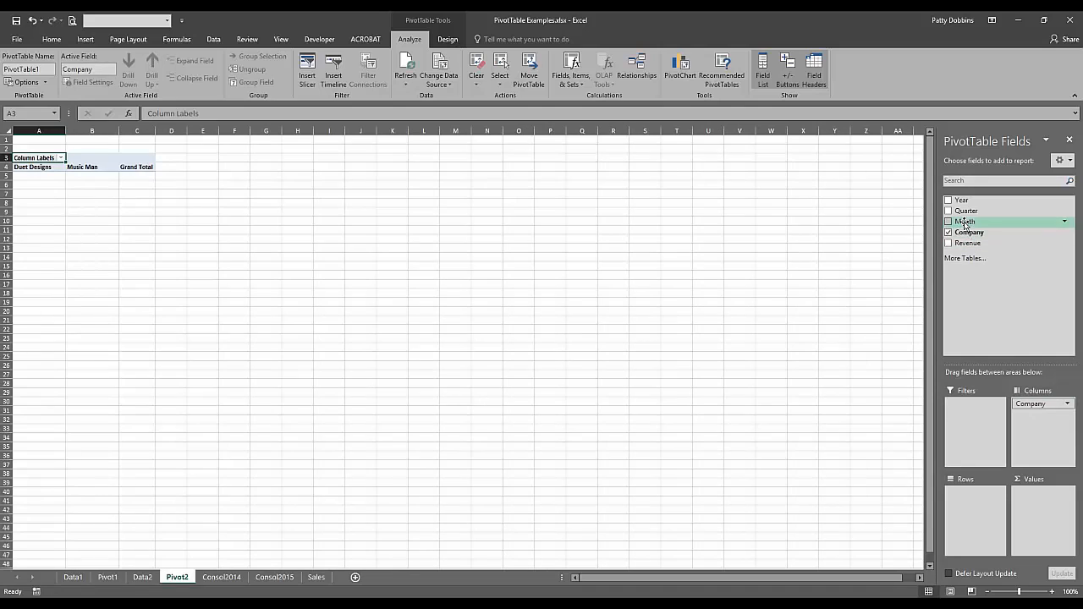
drag(965, 223, 970, 508)
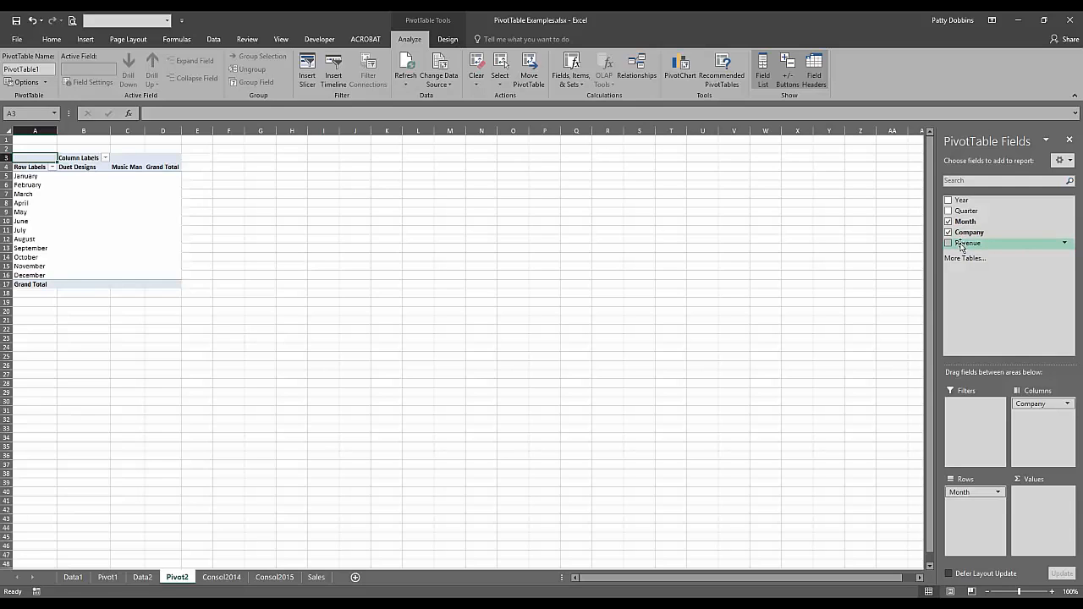
drag(961, 246, 1041, 505)
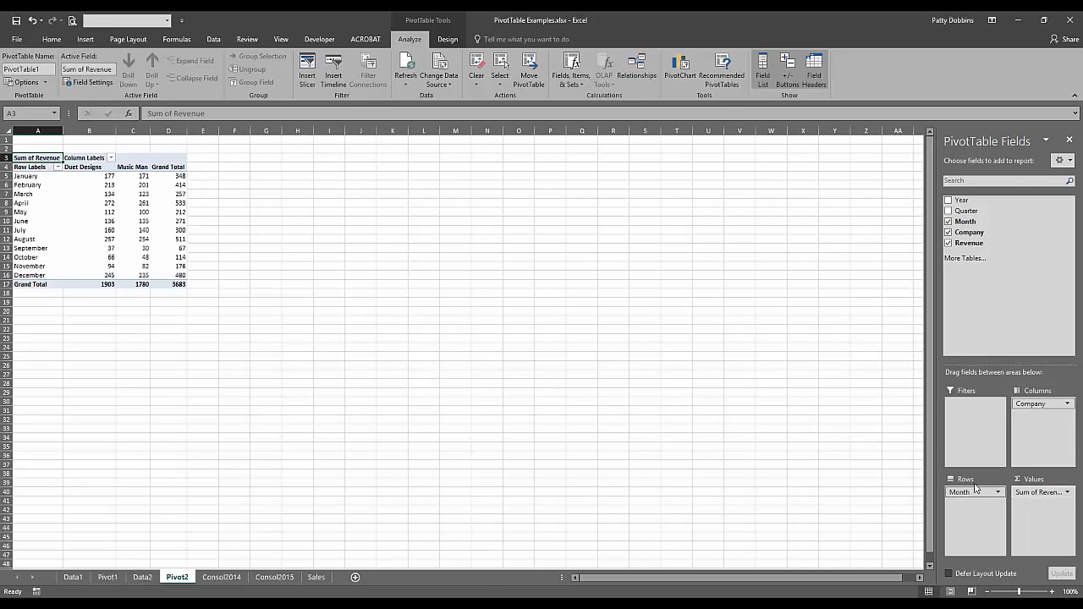
Compare the monthly Pivot2 report with the Pivot1 report, and review the source records on the Data2 sheet.
click(108, 220)
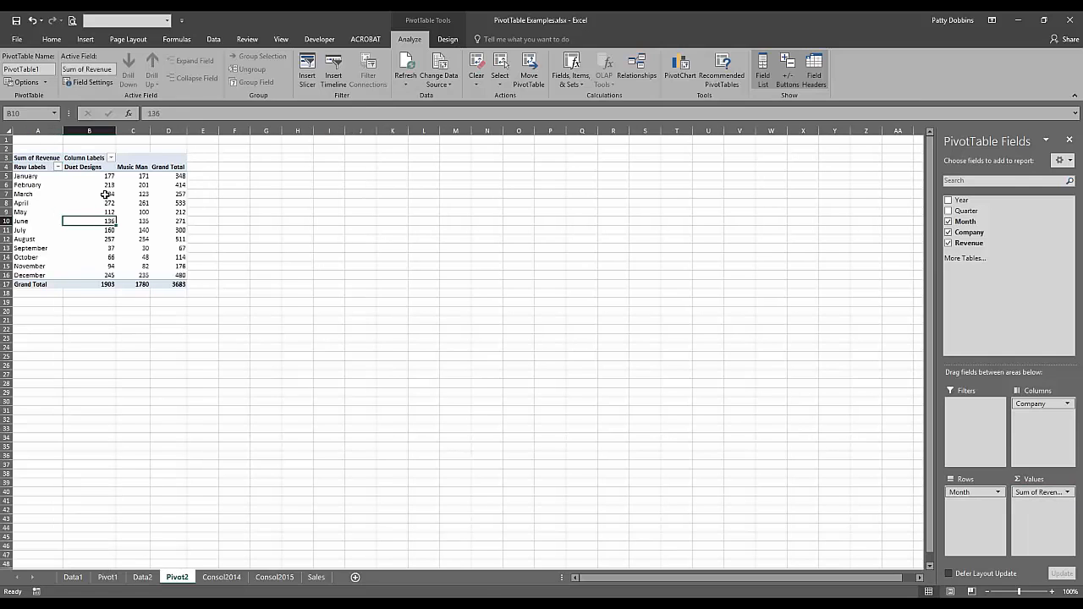
click(105, 195)
click(104, 221)
click(108, 578)
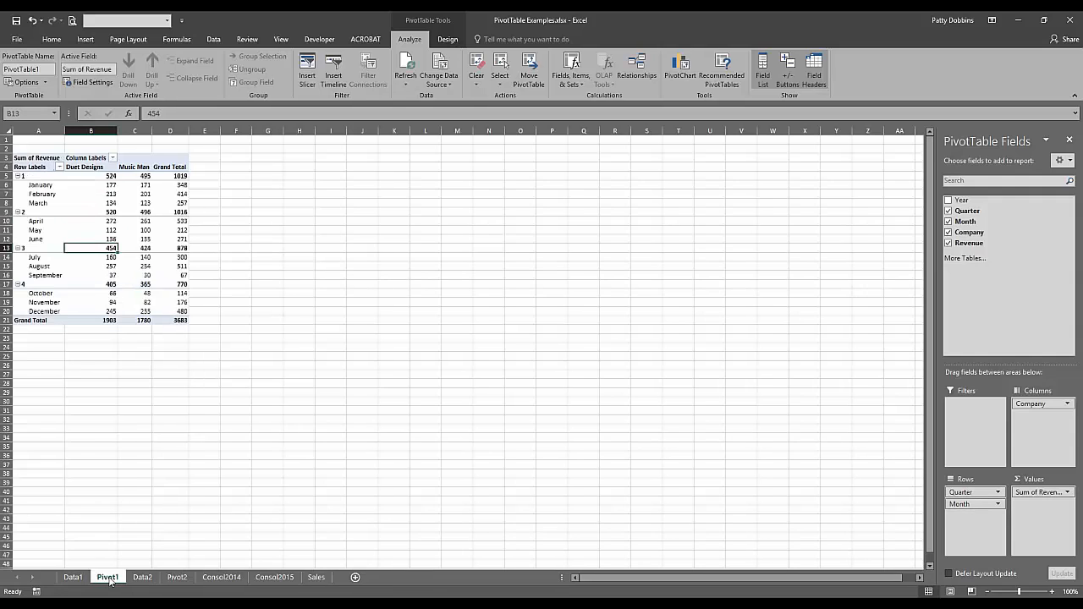
click(179, 579)
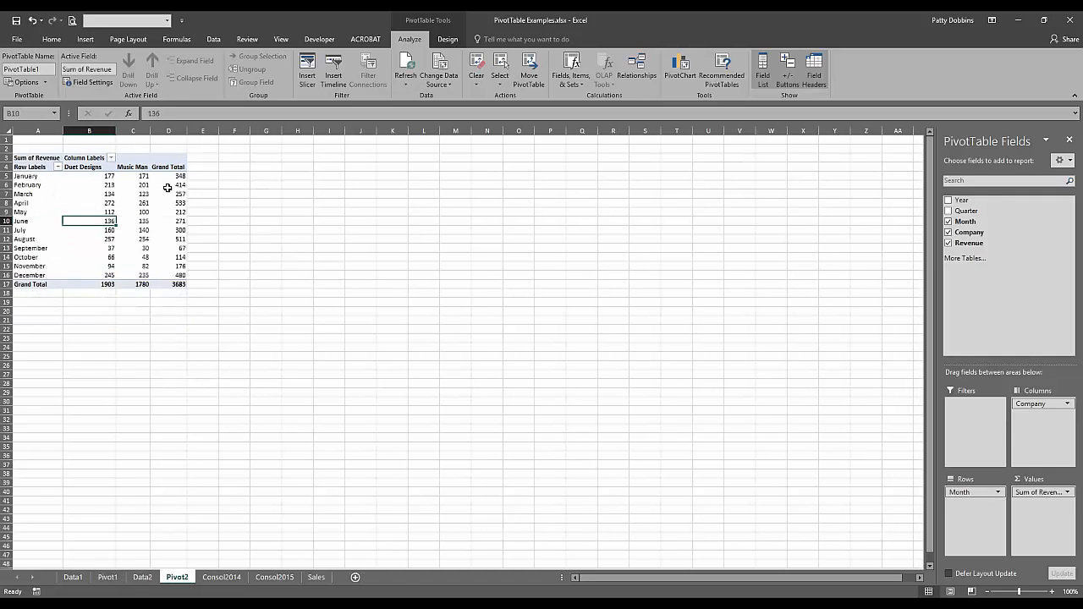
mouse_move(170, 188)
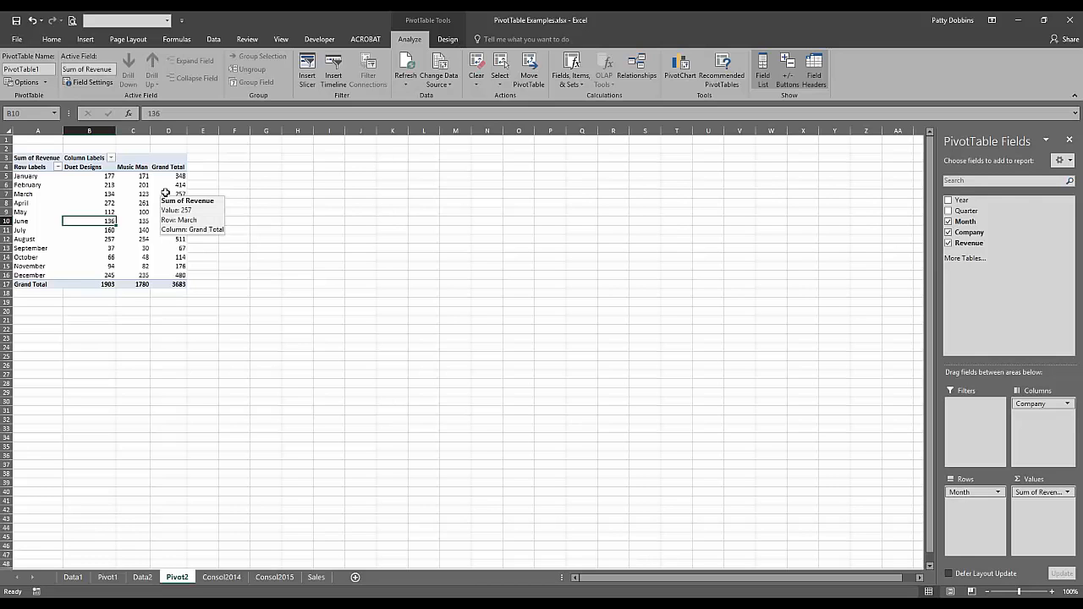
click(142, 577)
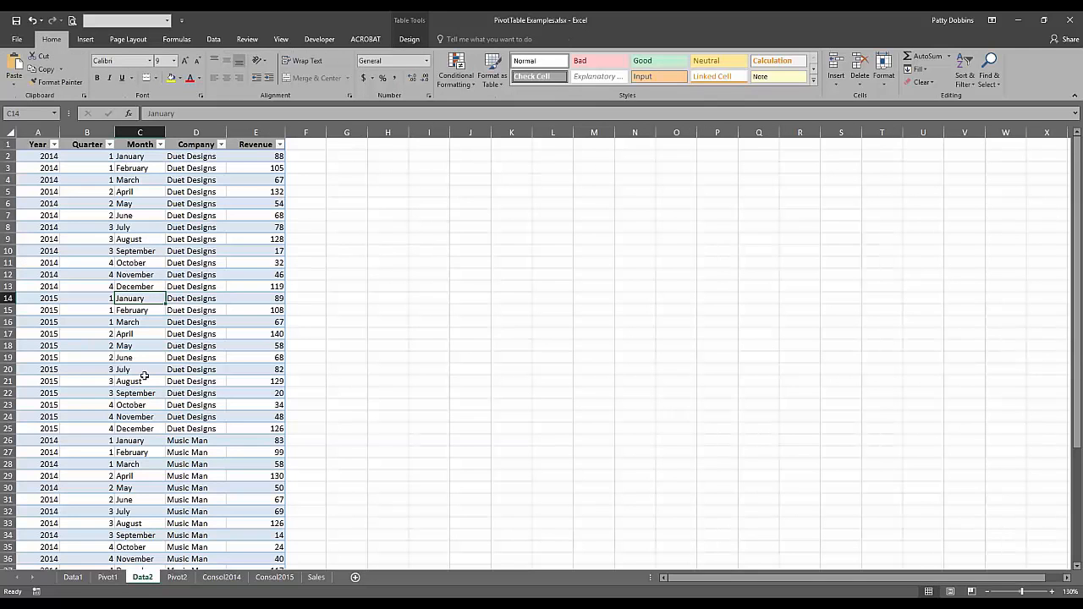
scroll(147, 377, down, 1)
scroll(148, 382, up, 8)
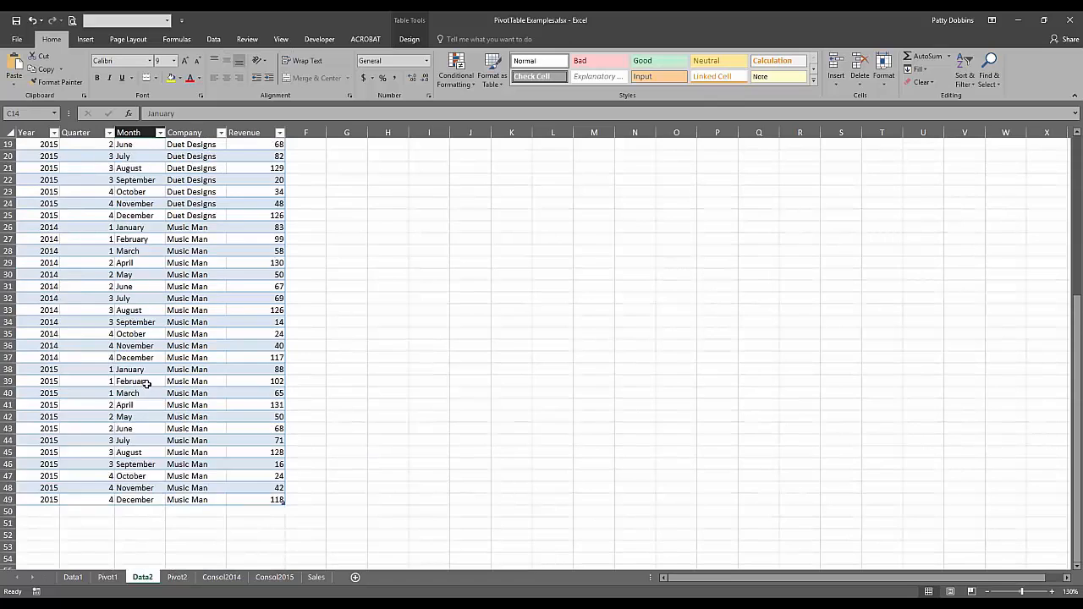
Swap the Pivot2 report's layout so that Company is in the rows and Month is in the columns.
scroll(146, 386, down, 2)
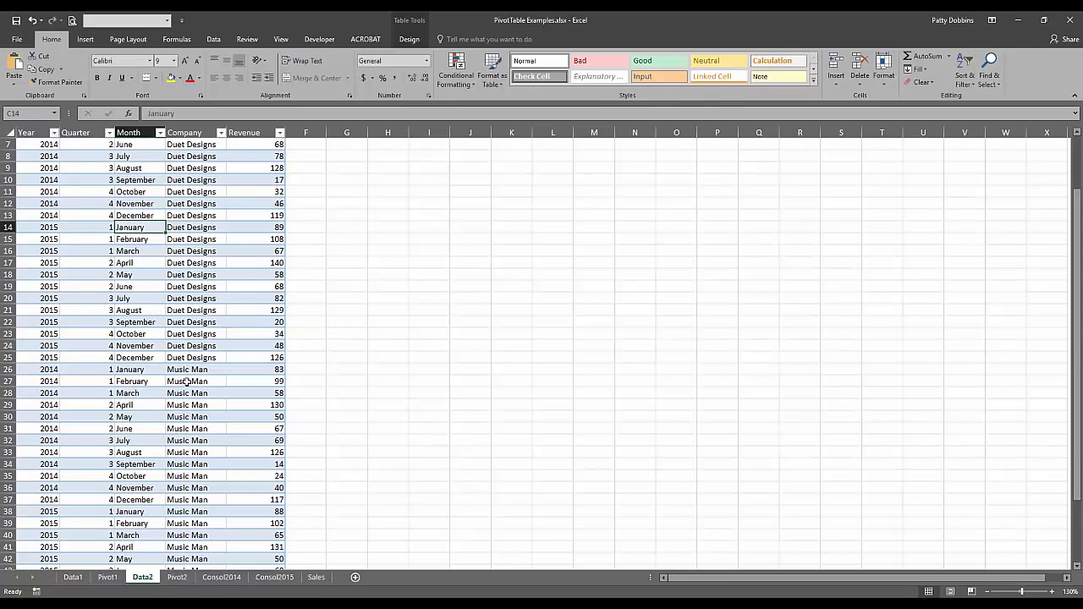
click(178, 577)
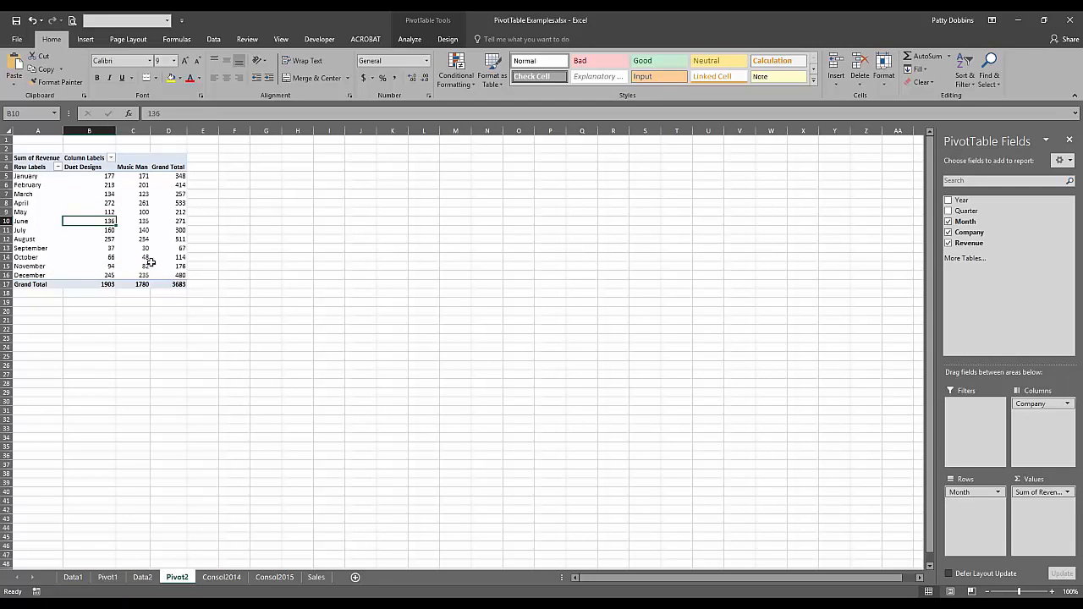
mouse_move(150, 262)
mouse_move(1037, 404)
mouse_down()
mouse_move(976, 523)
mouse_move(1044, 406)
mouse_up()
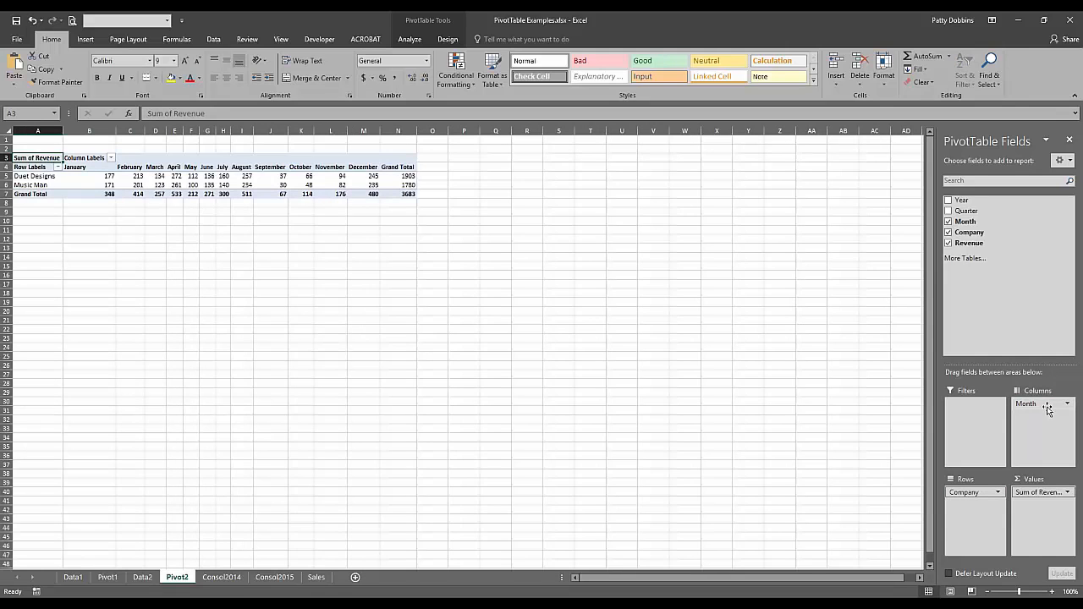
Remove Month from the PivotTable's columns and replace it with Year, with Quarter nested beneath it.
drag(1041, 404, 1047, 324)
drag(973, 201, 1046, 406)
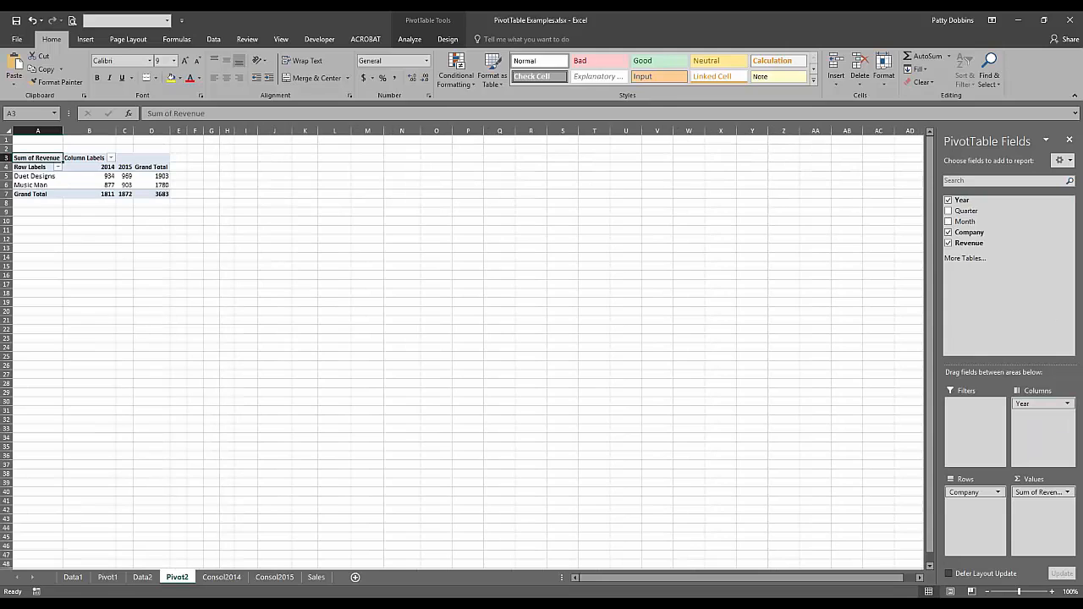
drag(966, 211, 1040, 419)
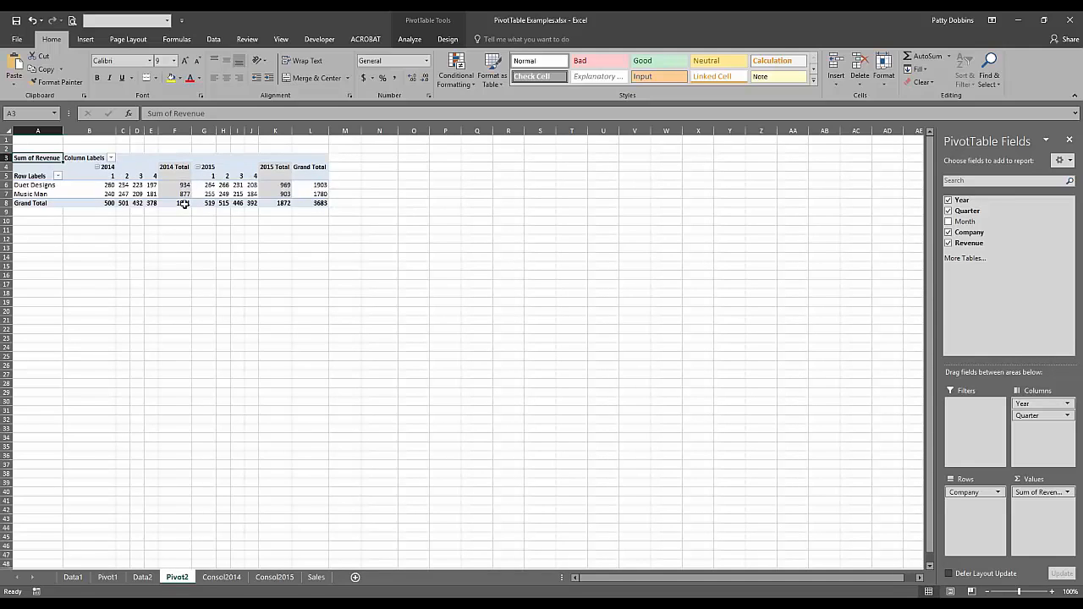
Collapse the 2015 quarters in the PivotTable into a single yearly column.
mouse_move(184, 204)
click(1052, 591)
click(1052, 592)
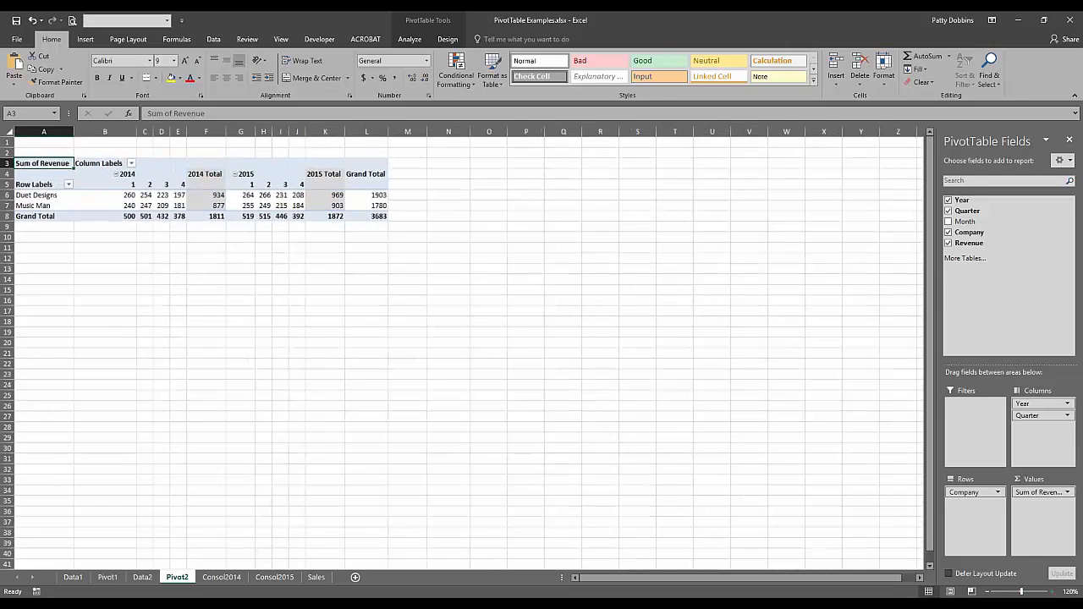
click(1052, 592)
scroll(613, 347, up, 1)
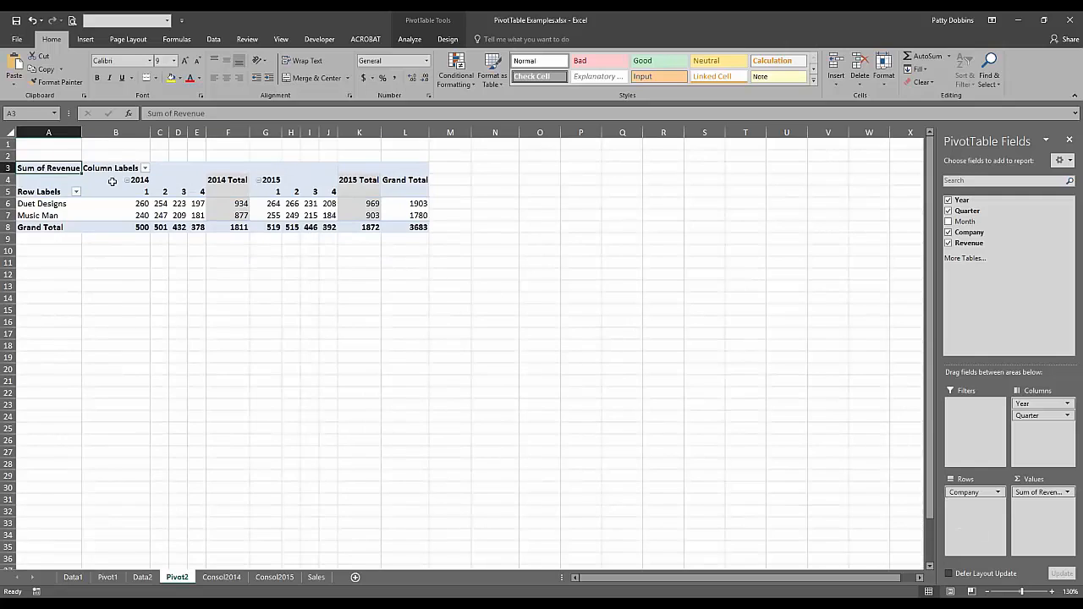
click(277, 296)
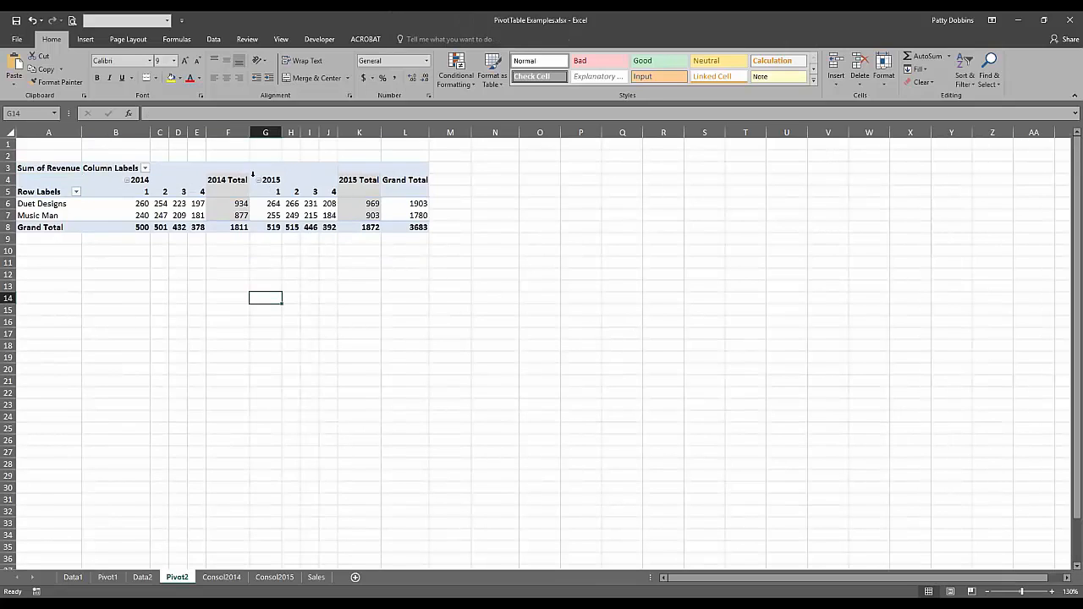
click(260, 203)
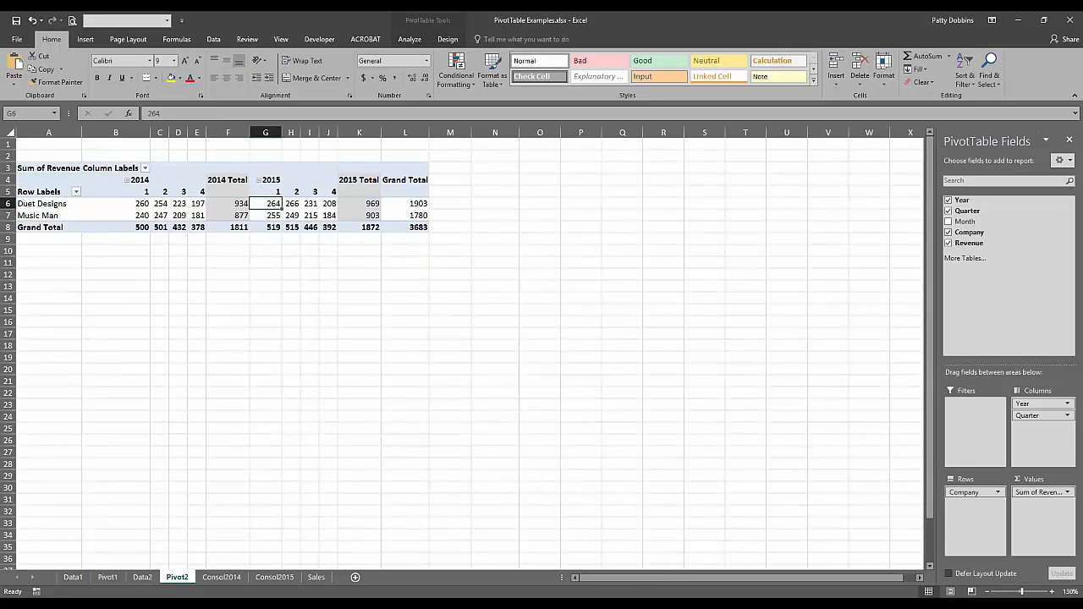
click(260, 181)
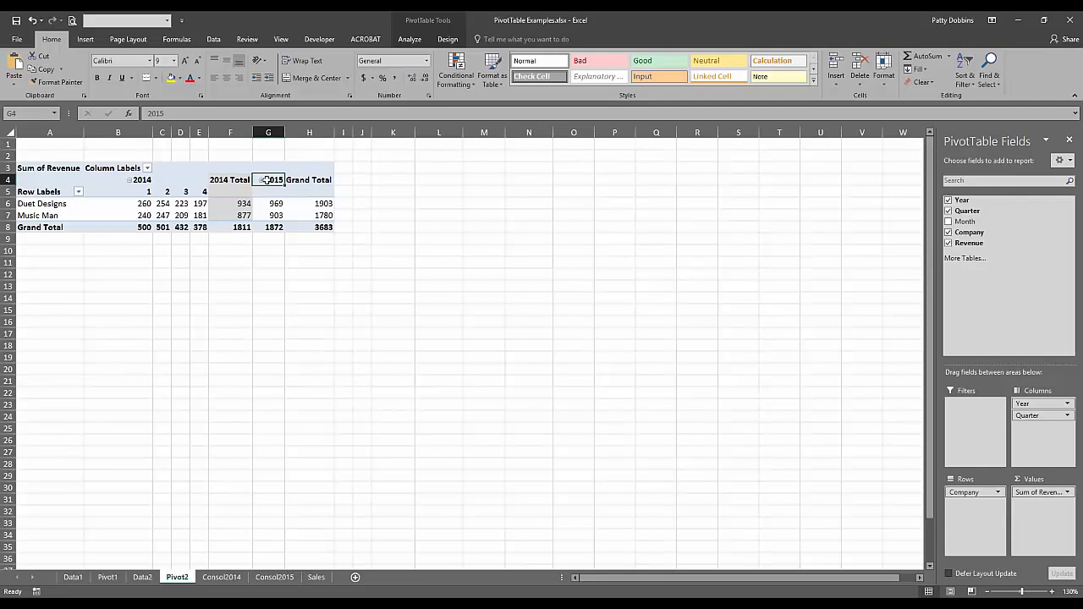
Expand the 2015 quarters again and collapse the 2014 quarters into a single yearly column.
click(129, 181)
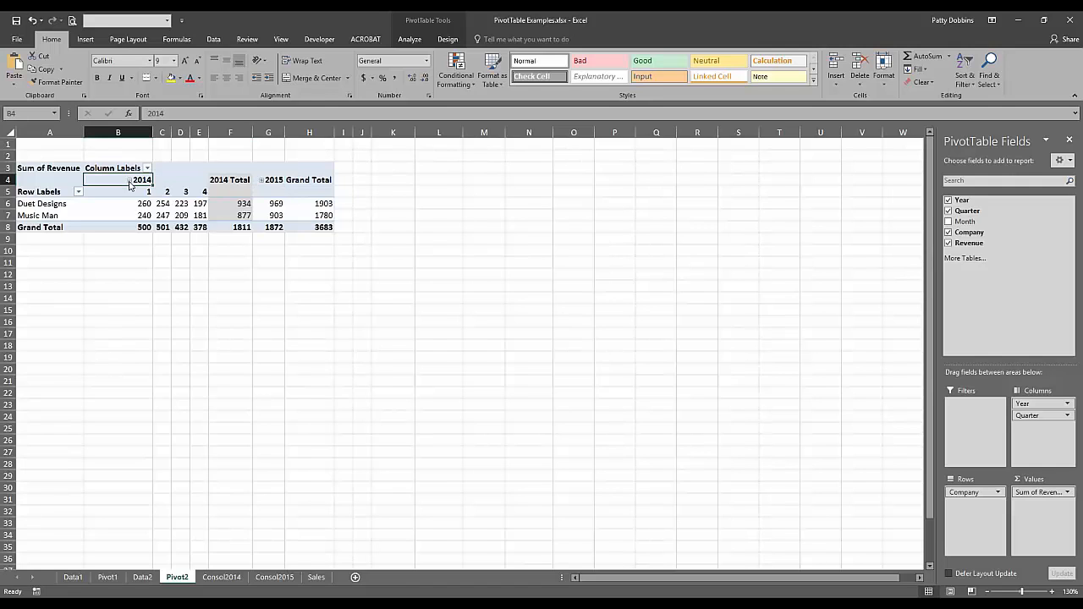
click(129, 181)
click(261, 181)
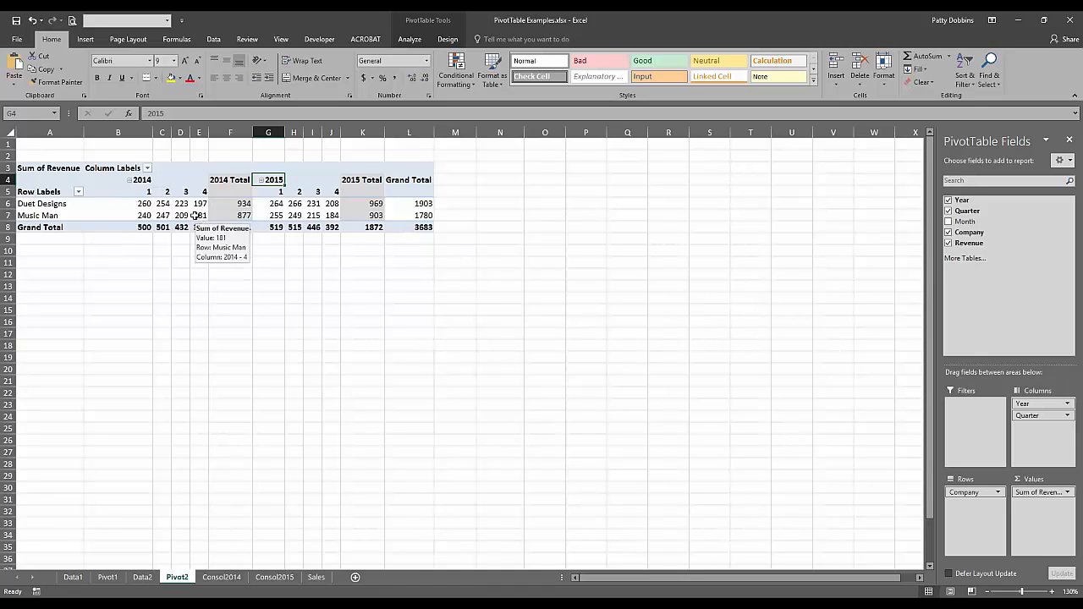
click(131, 181)
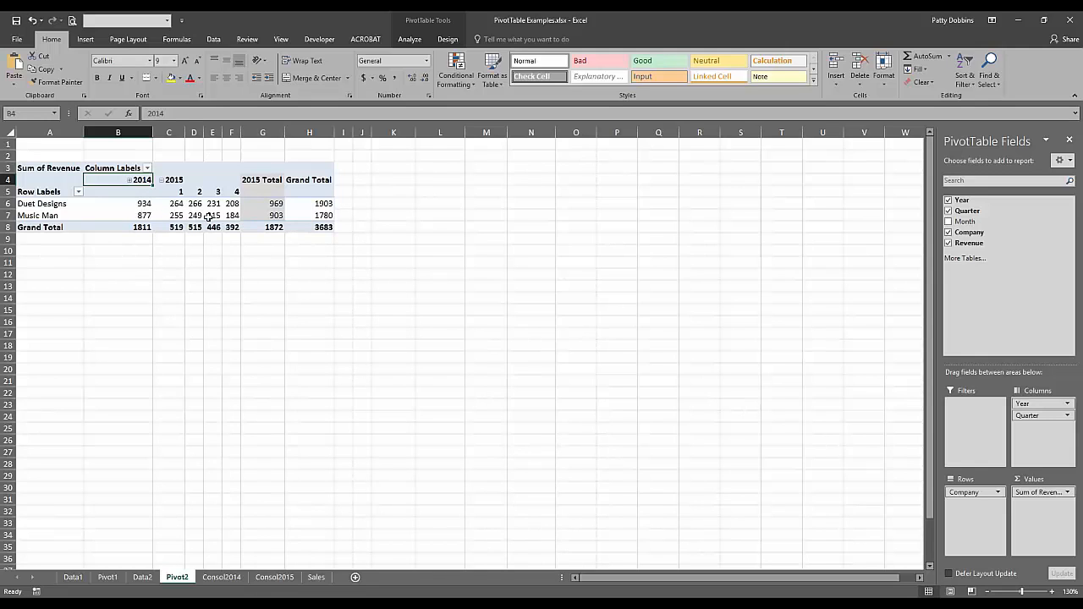
mouse_move(208, 217)
Start a new PivotTable at cell E17 of the Pivot2 sheet and set it to use an external data source.
click(143, 577)
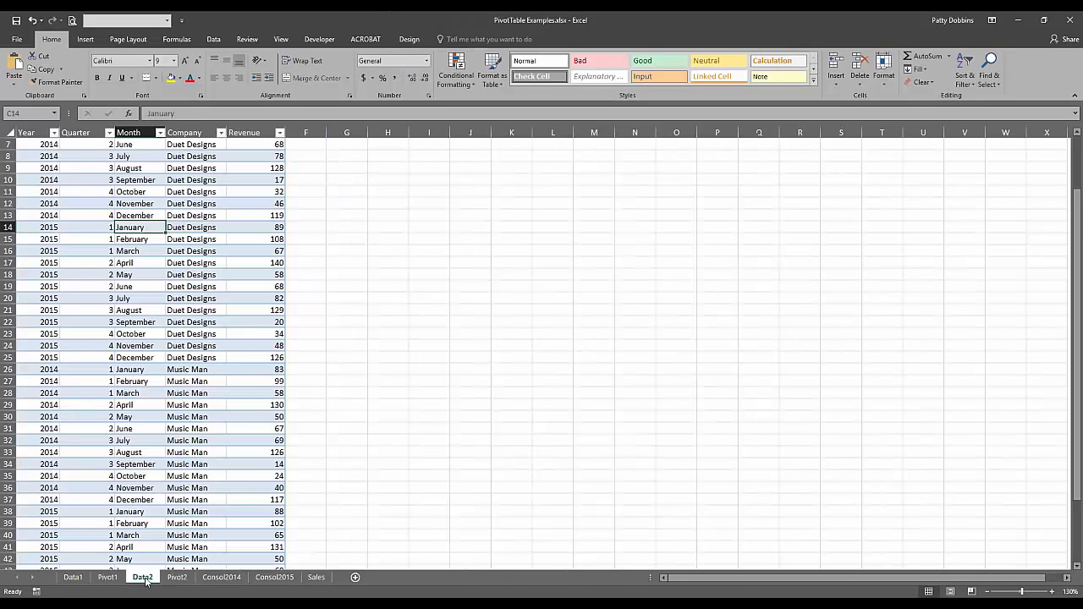
click(177, 578)
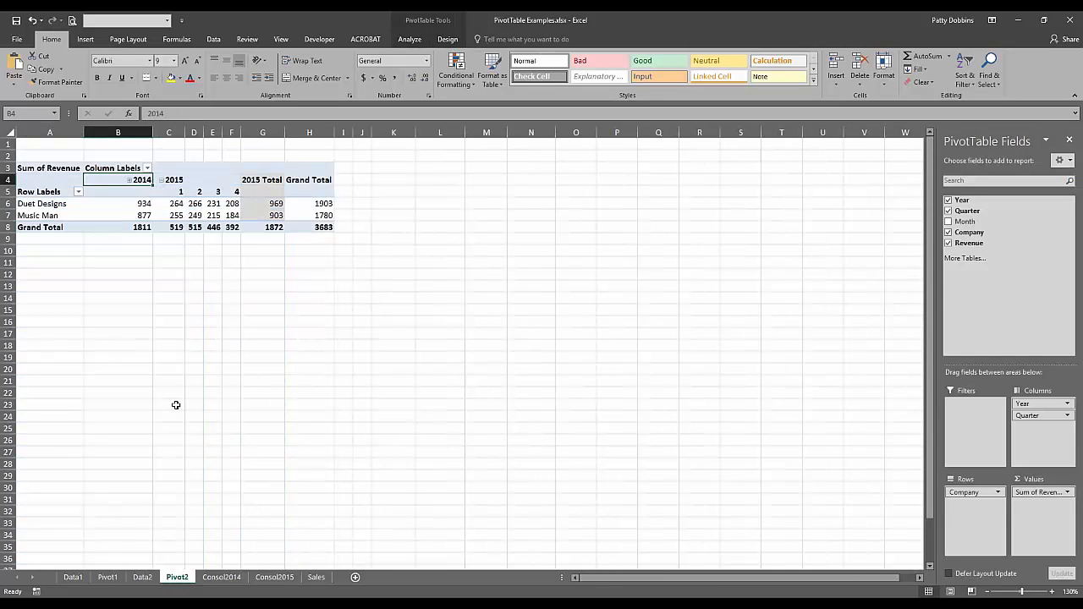
click(208, 337)
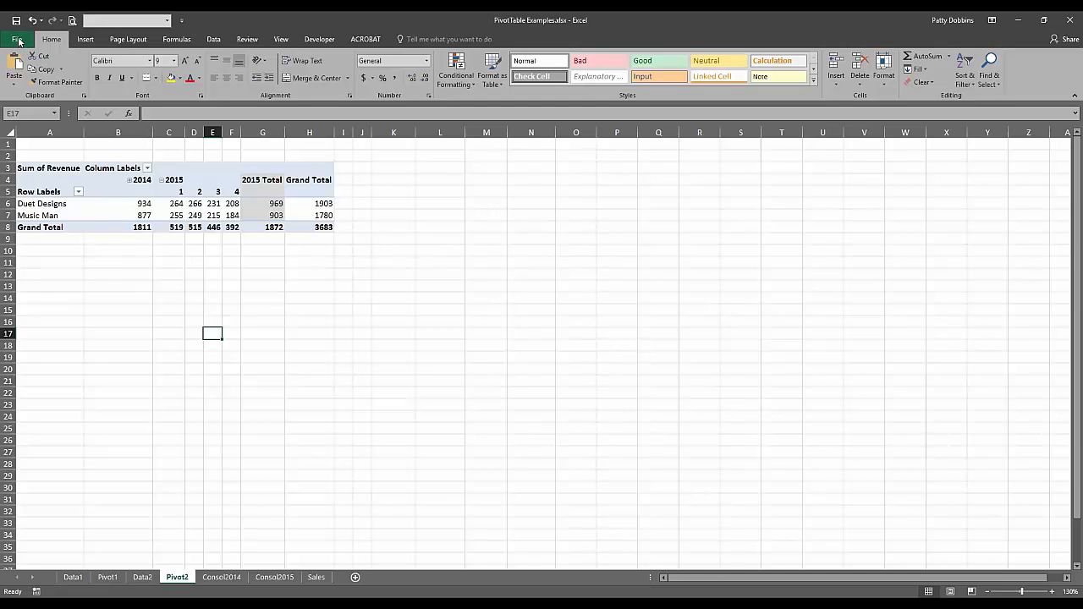
click(84, 40)
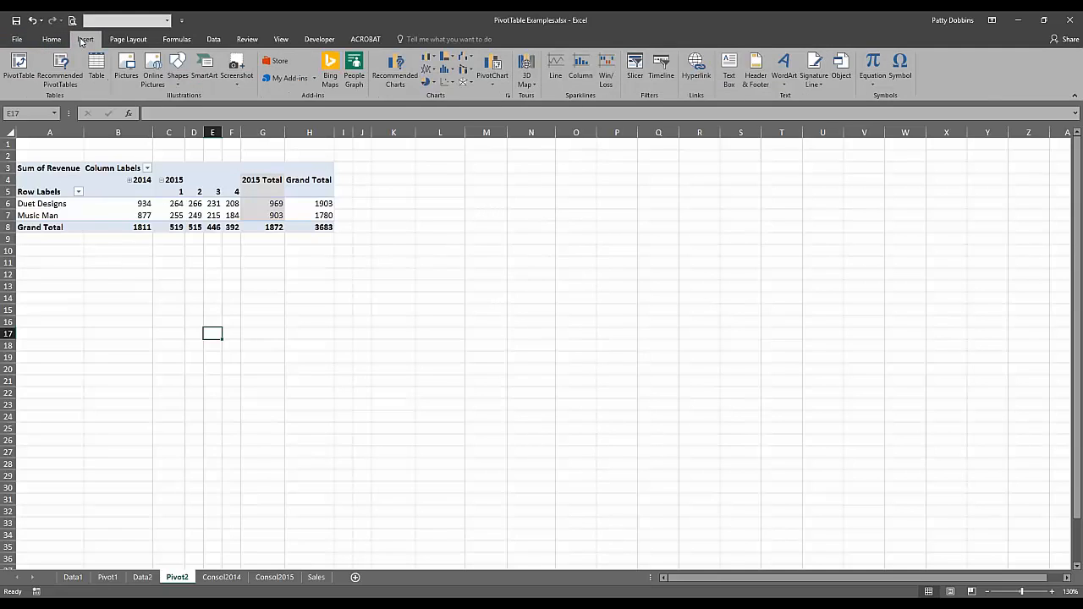
click(19, 63)
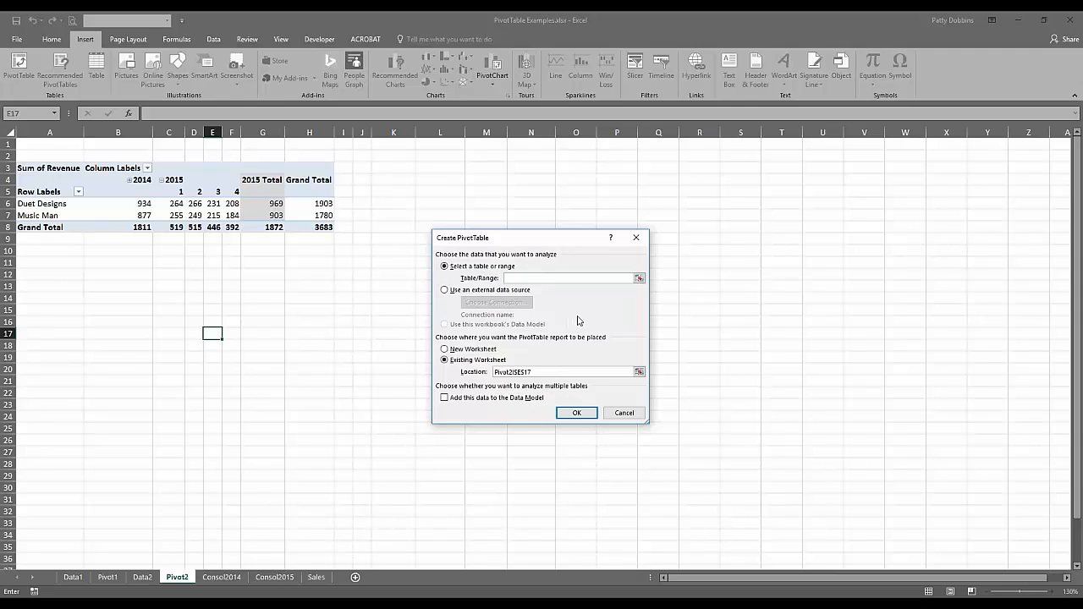
click(445, 291)
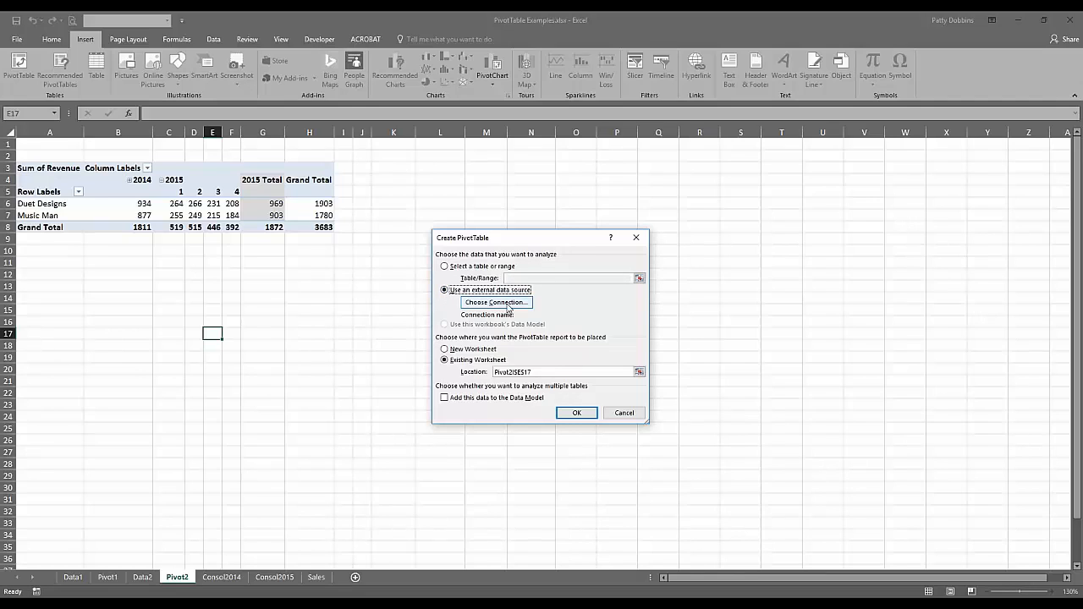
Browse for a connection and open Inventory list1.xlsx from the PivotTable Examples folder on the Desktop.
click(507, 306)
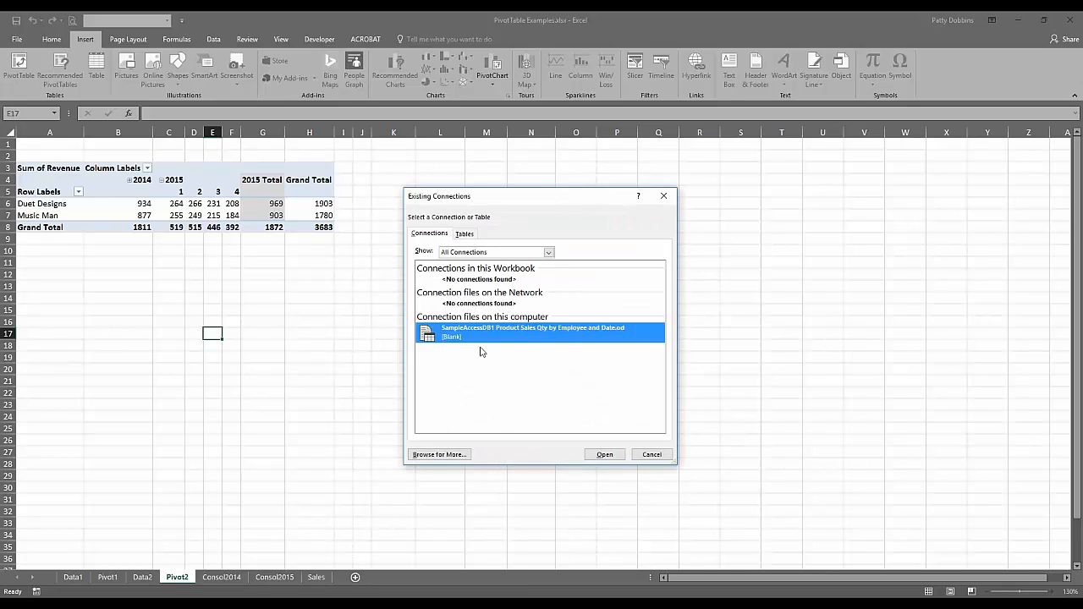
click(427, 456)
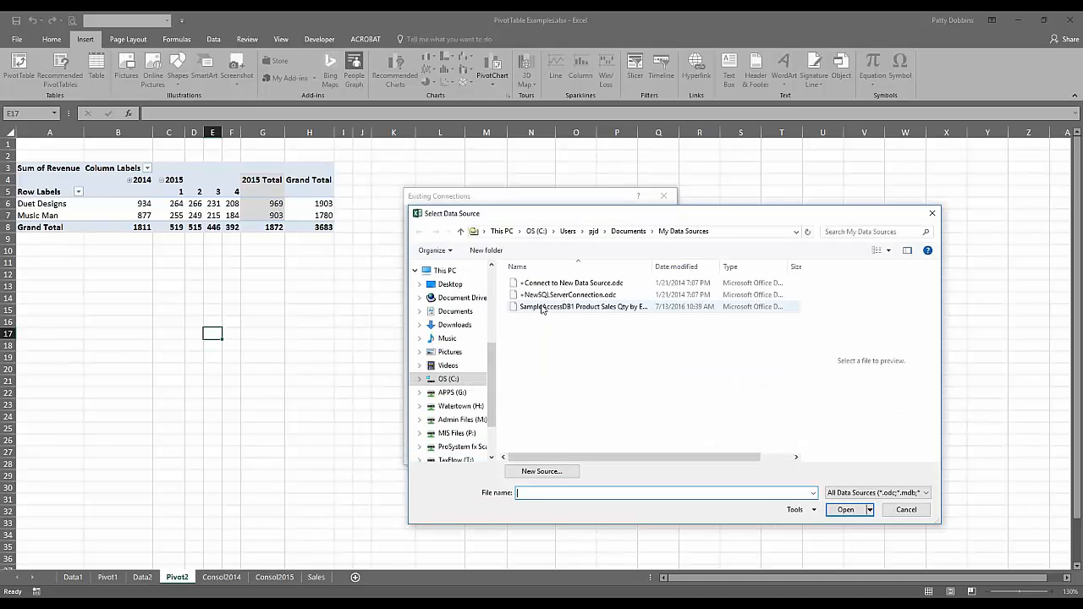
drag(495, 380, 494, 345)
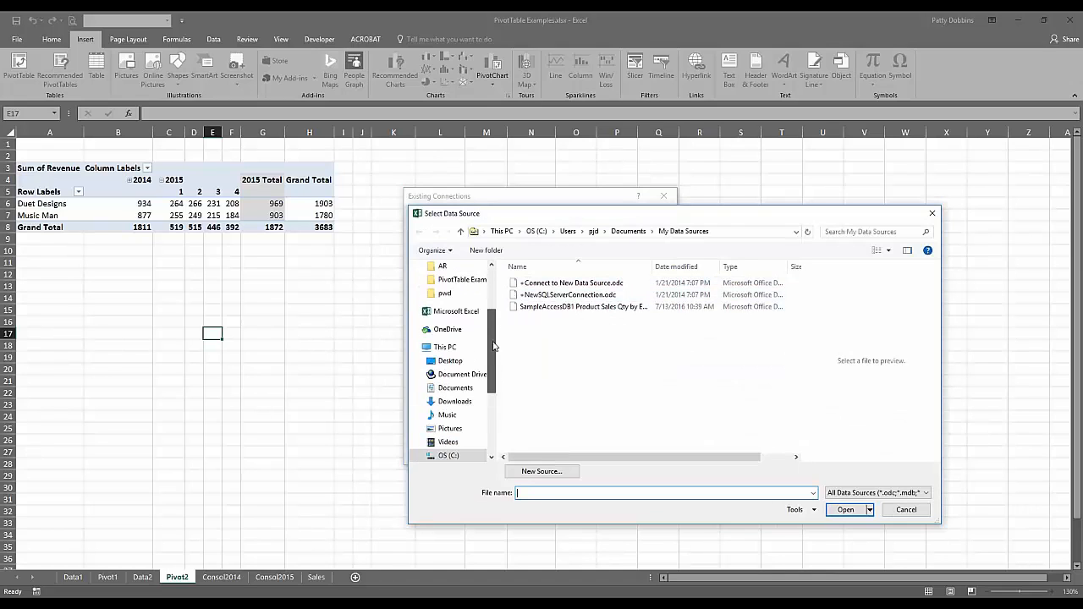
click(450, 362)
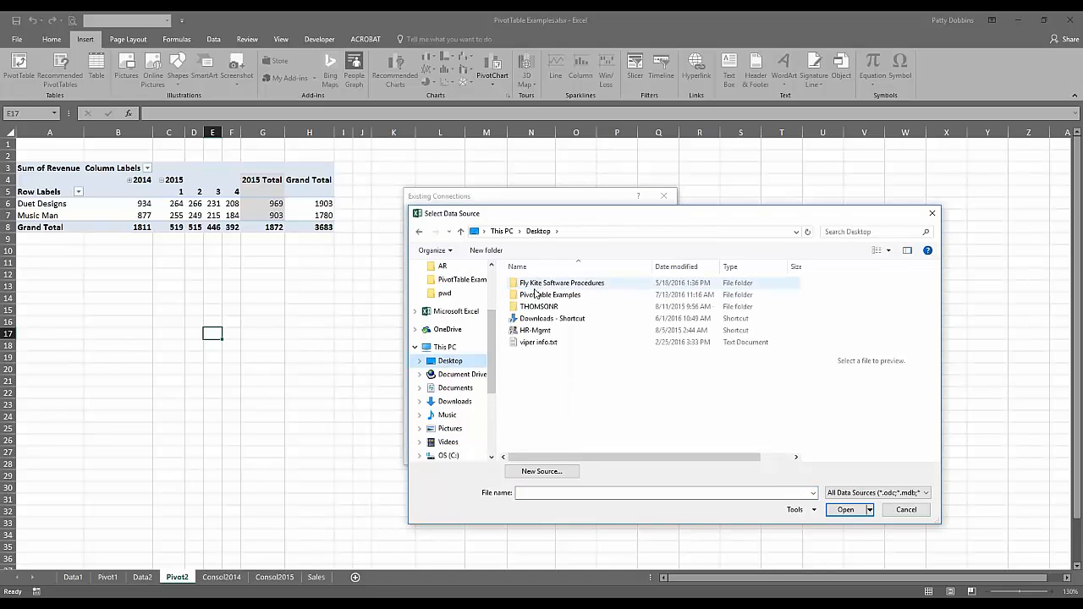
double_click(535, 296)
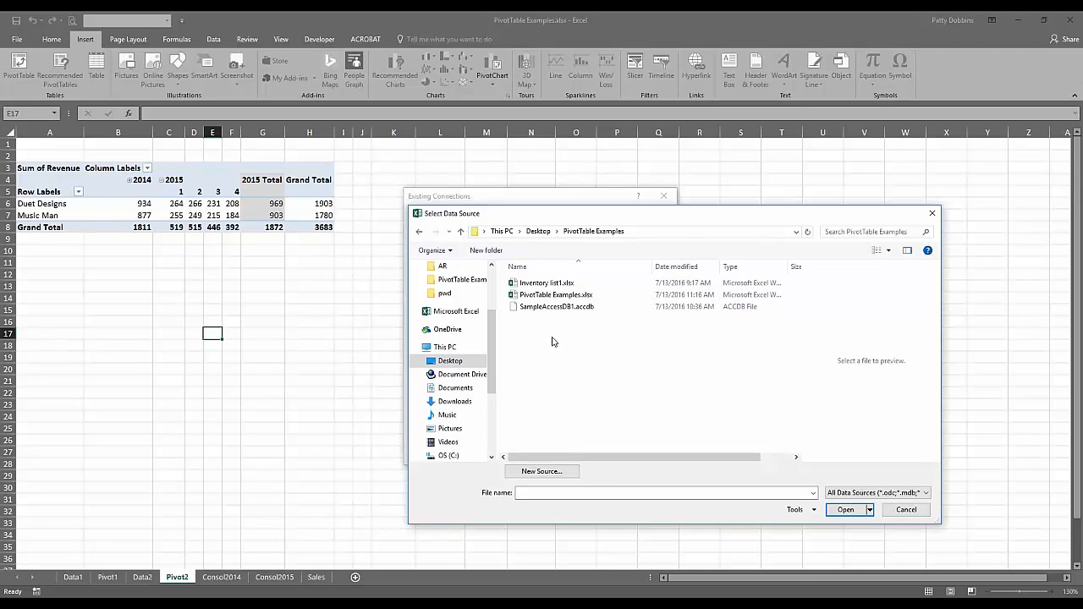
click(539, 285)
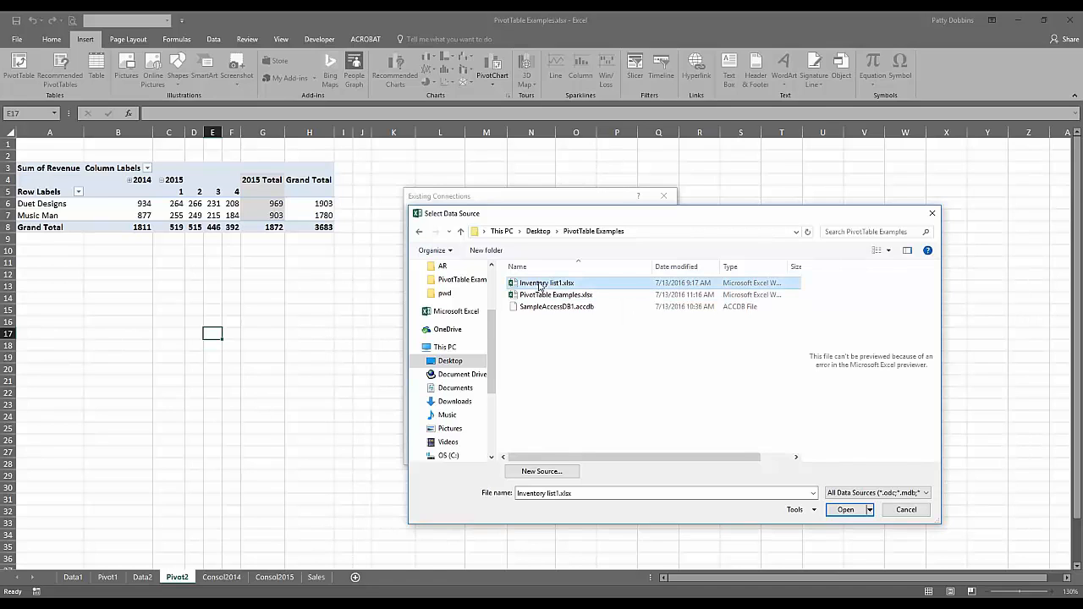
click(845, 509)
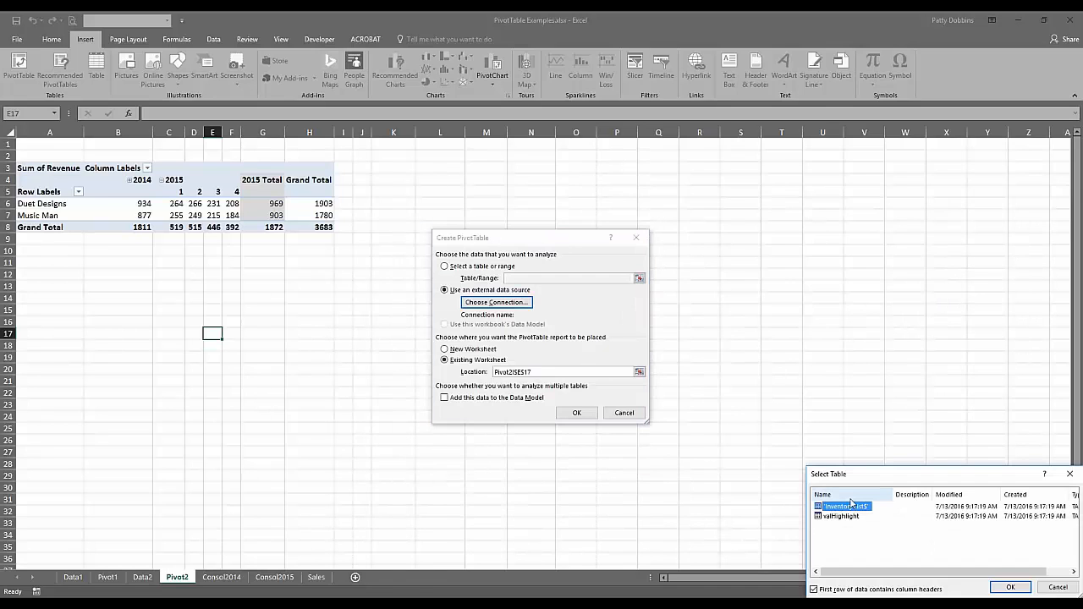
Choose the Inventory List$ table with column headers in its first row and create the PivotTable on the existing worksheet.
drag(853, 479, 736, 235)
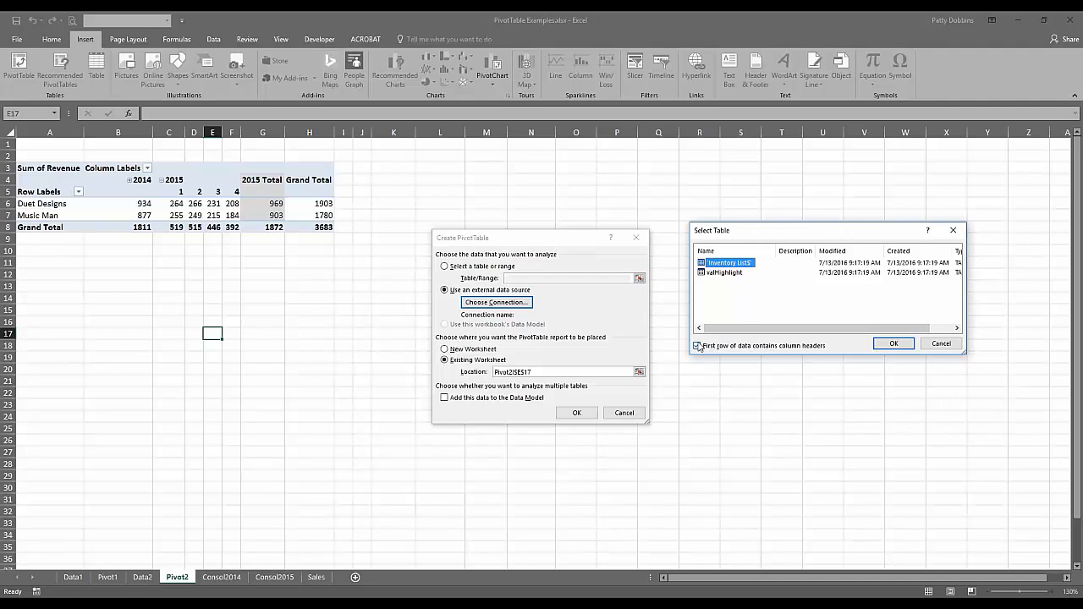
click(895, 344)
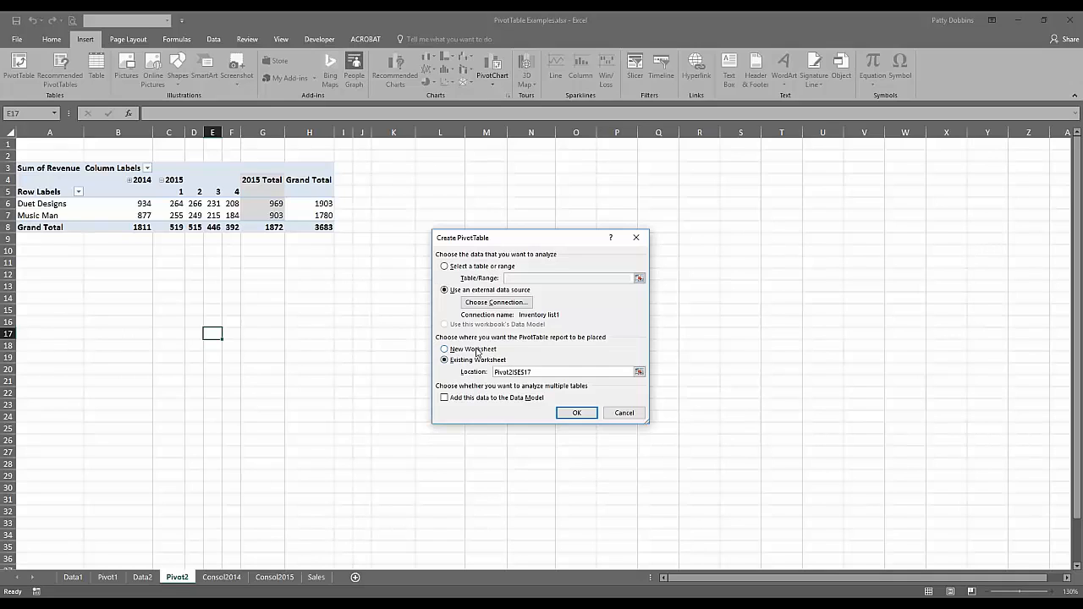
click(575, 413)
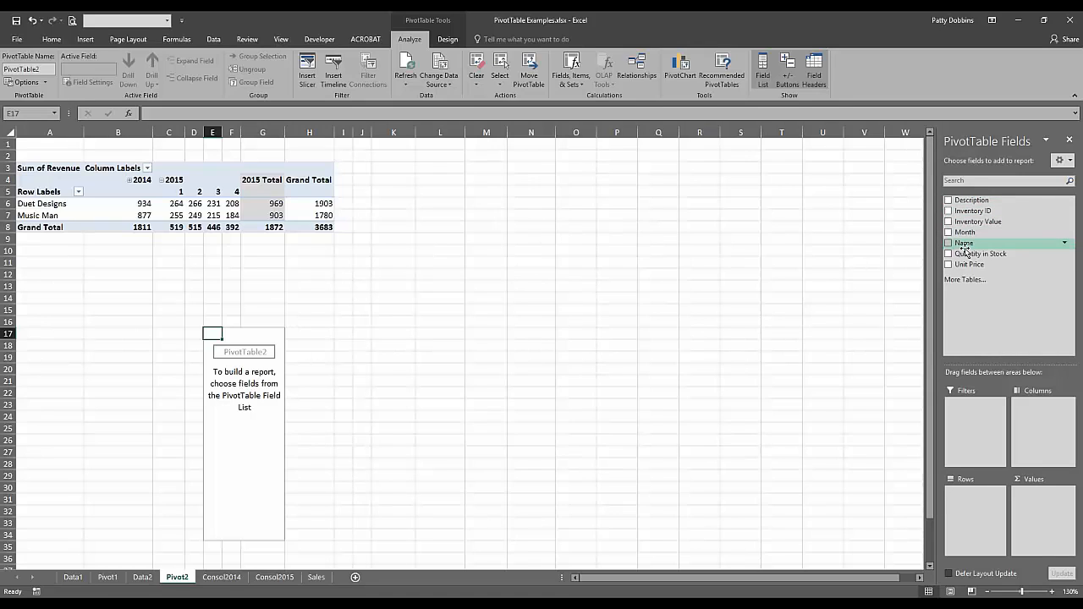
Lay out the inventory PivotTable with Month in the columns and Name in the rows.
drag(967, 234, 1037, 410)
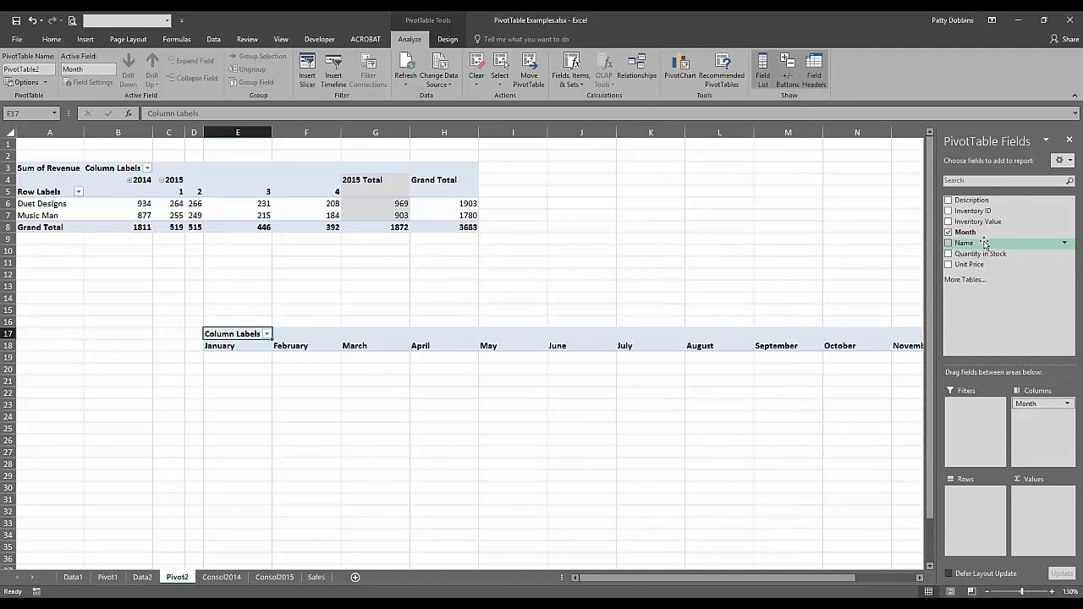
click(1032, 405)
click(1020, 321)
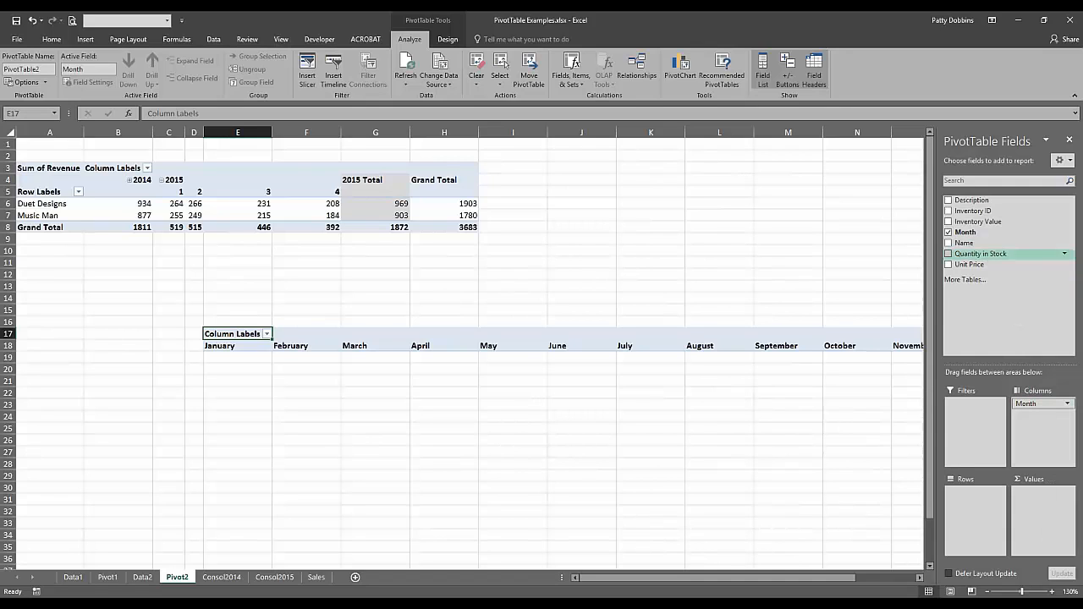
drag(964, 243, 967, 500)
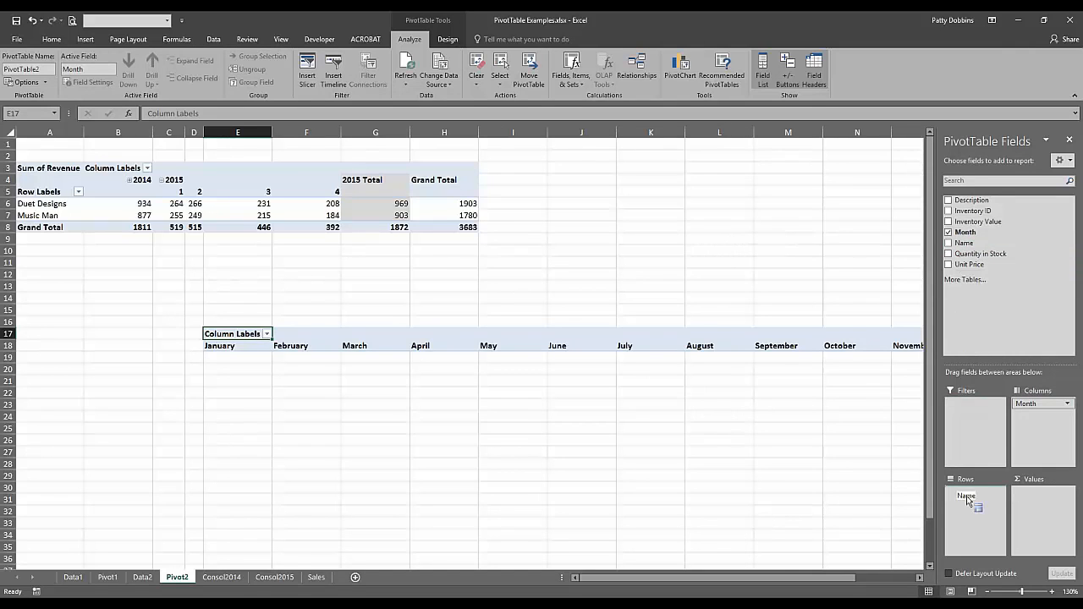